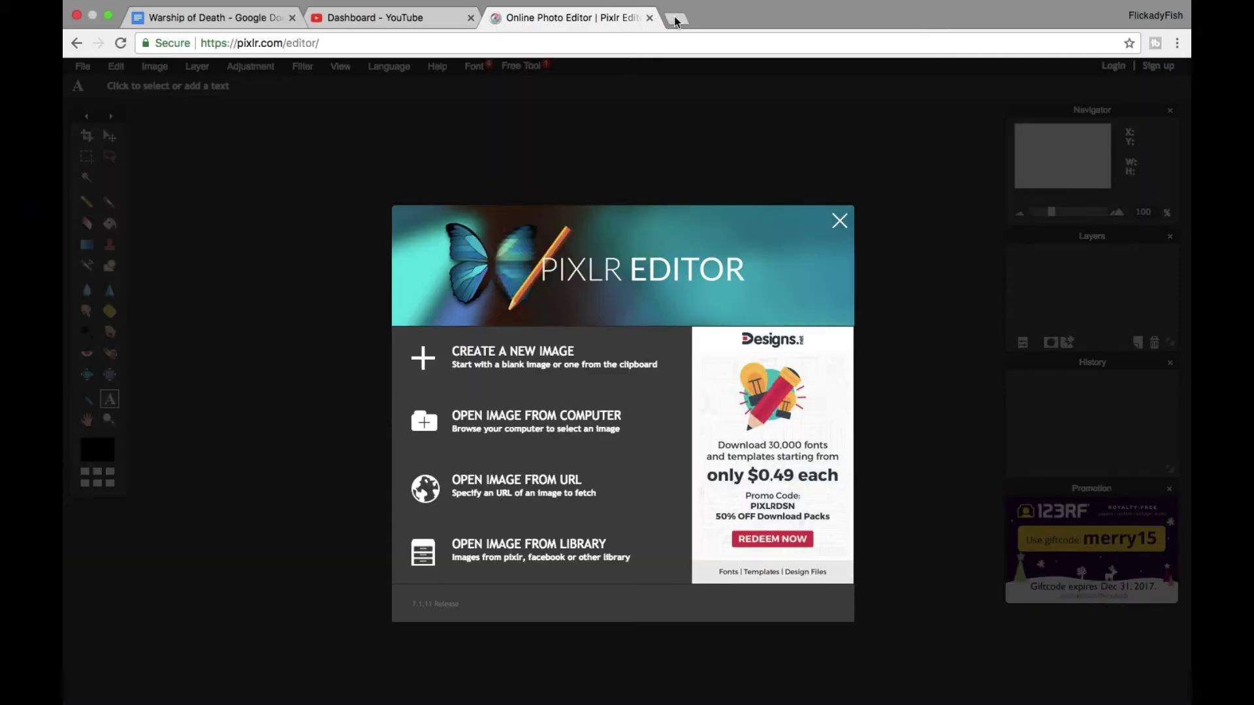
# Step: Open Pixlr Editor in a new browser tab through a web search for Pixlr
pyautogui.click(675, 19)
pyautogui.write('Pixlt')
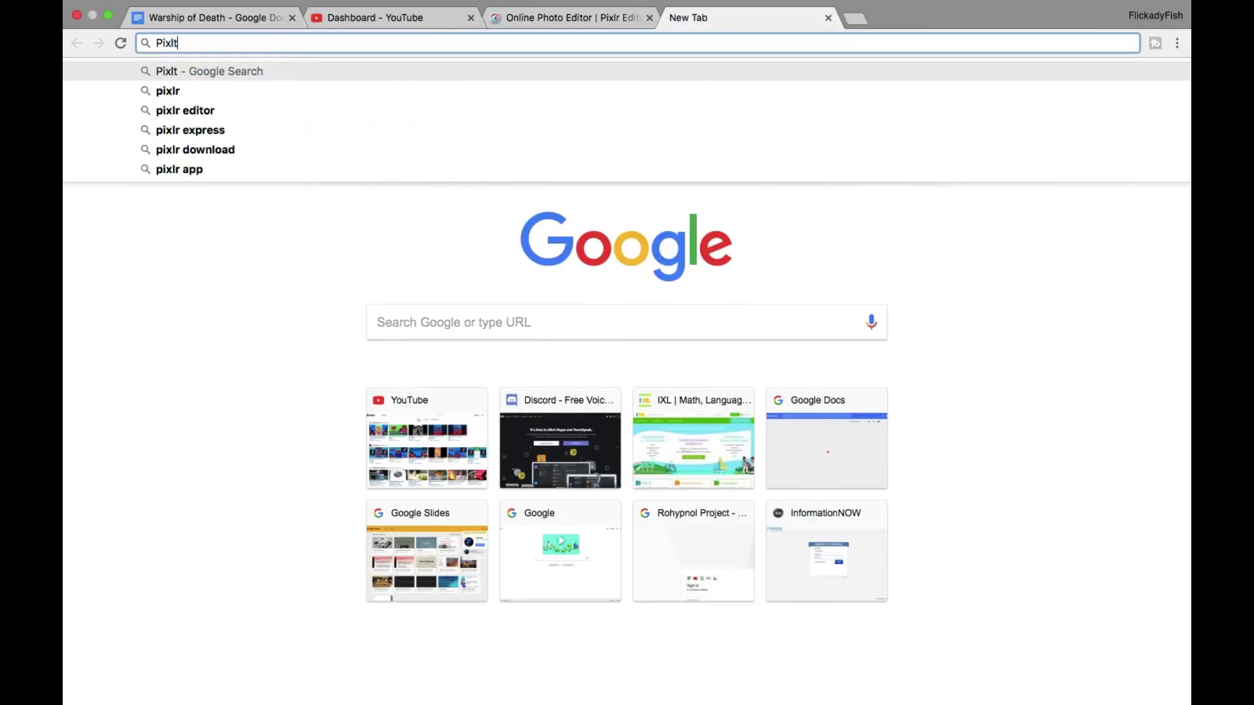
pyautogui.press('Return')
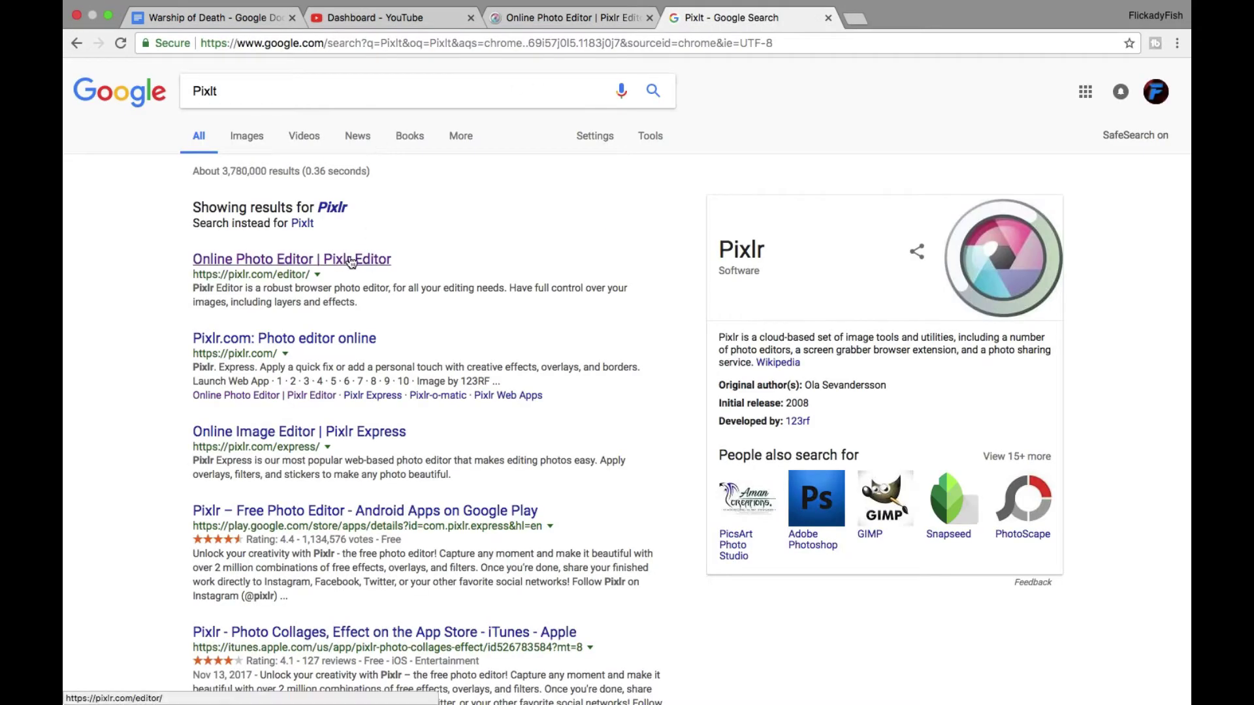
pyautogui.click(352, 260)
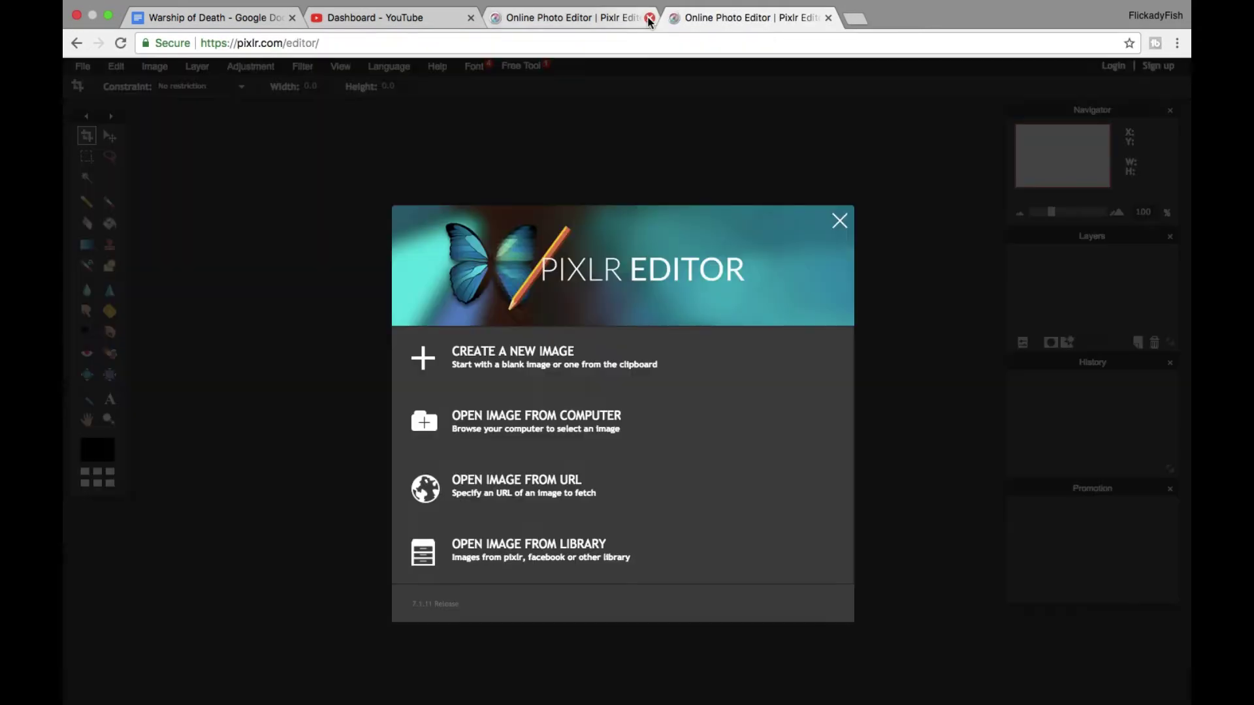
pyautogui.click(649, 19)
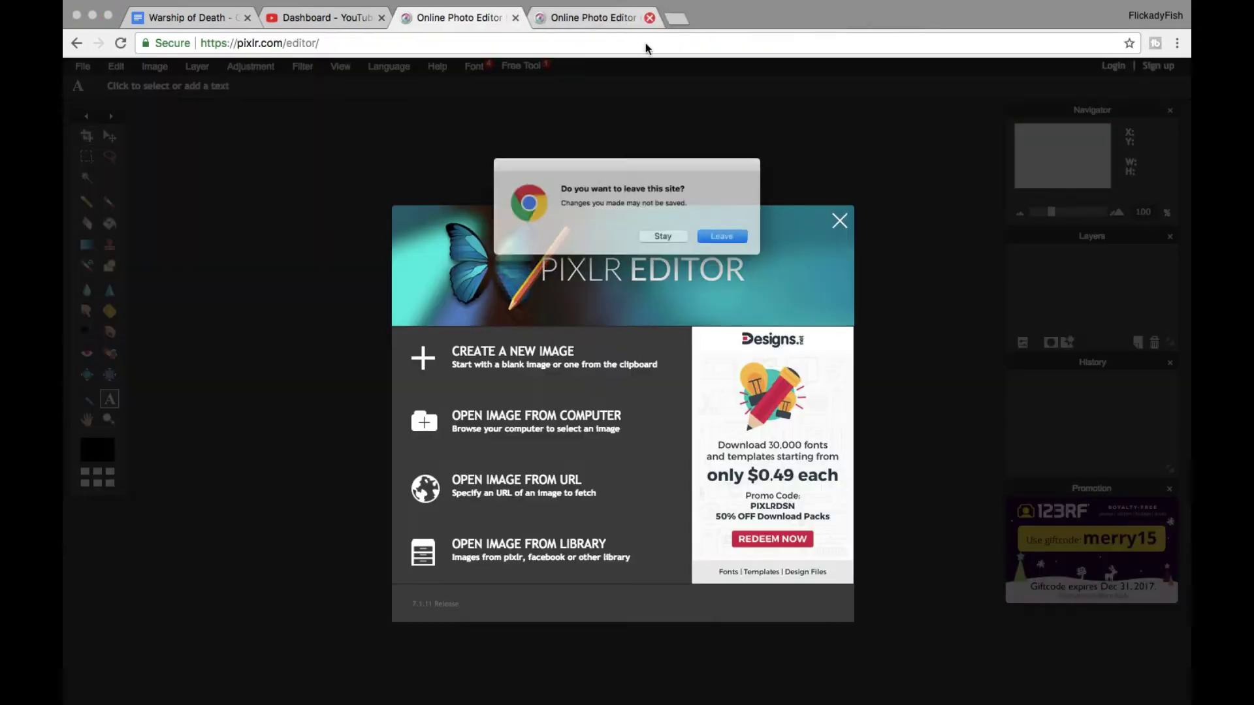
pyautogui.click(738, 243)
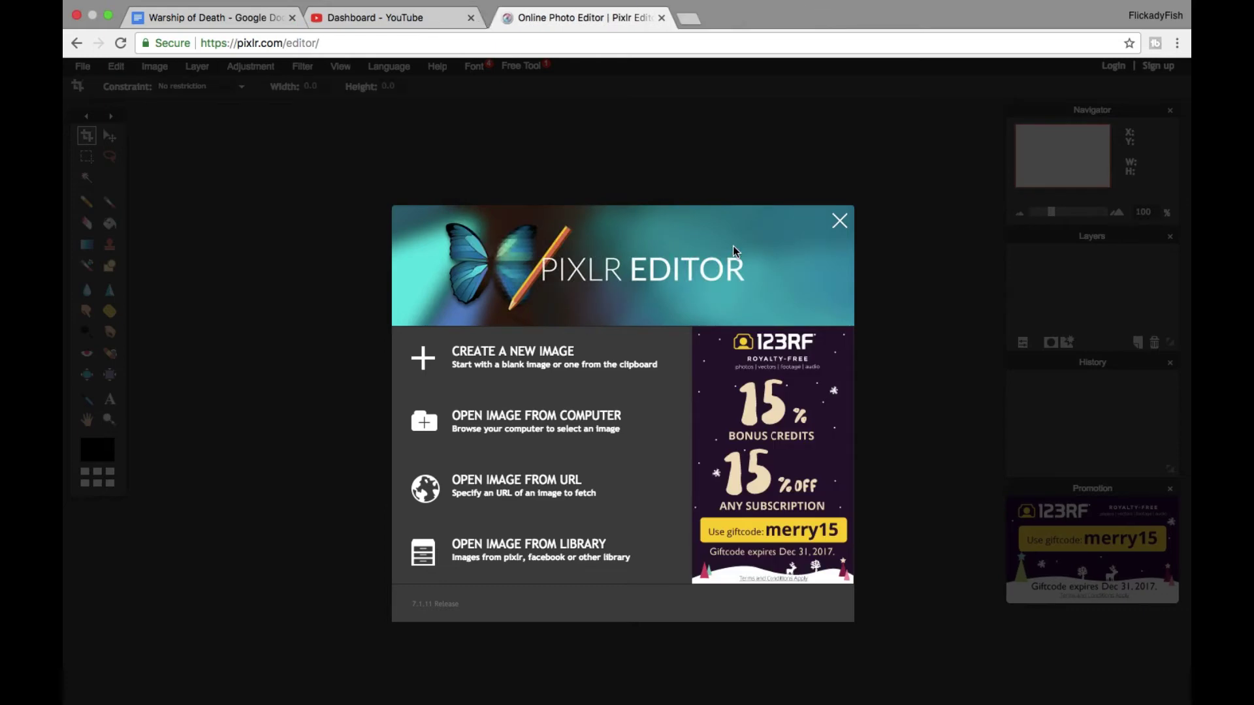
# Step: Create a 200×200 transparent image and centre its window in the workspace
pyautogui.click(523, 364)
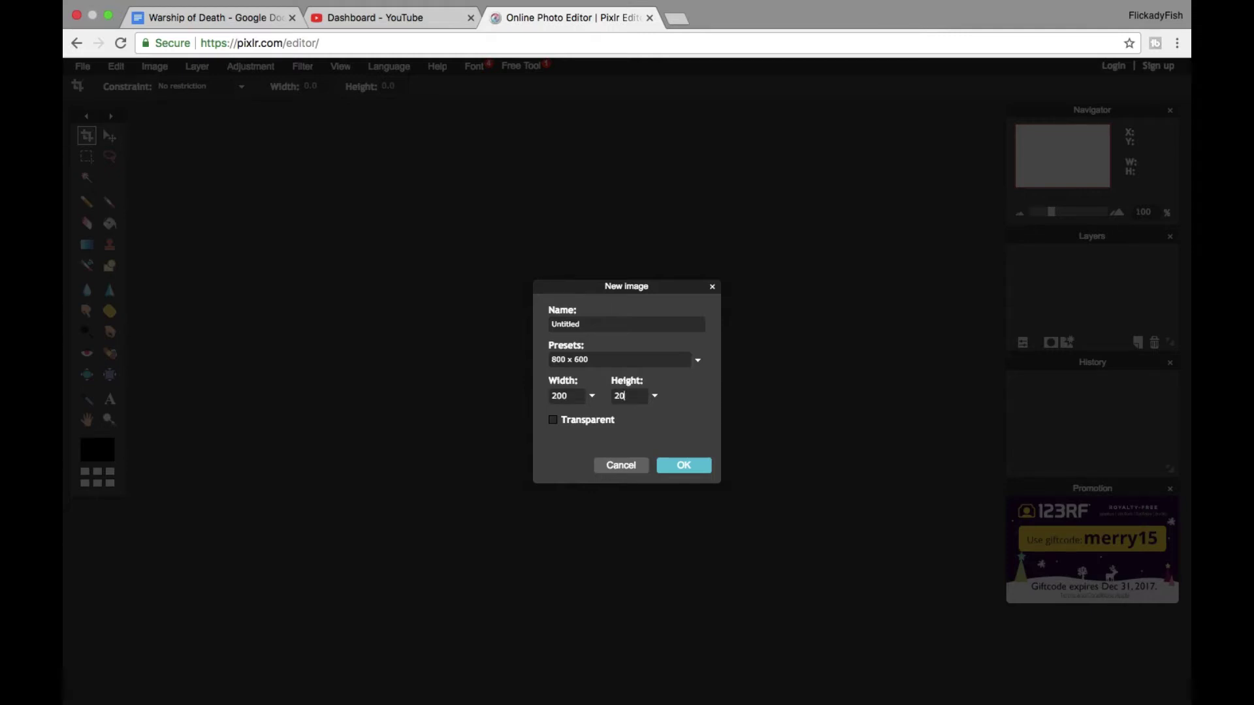
pyautogui.click(600, 421)
pyautogui.click(684, 466)
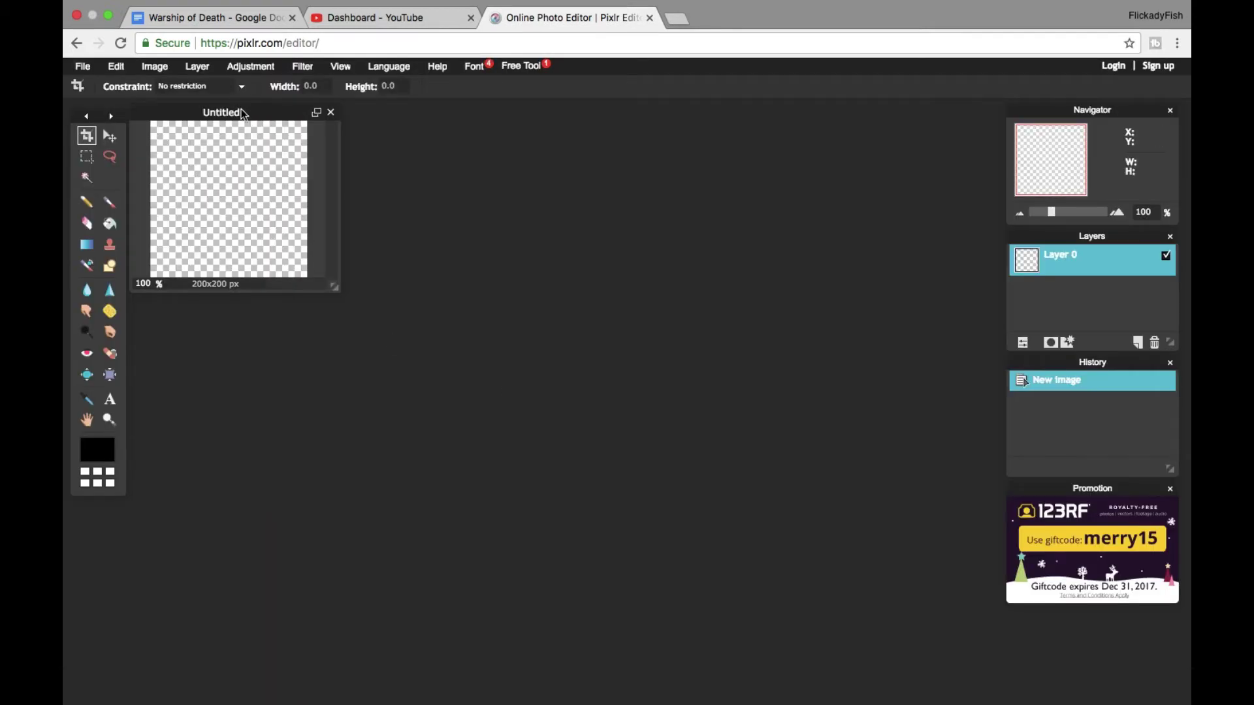
pyautogui.moveTo(236, 106); pyautogui.dragTo(545, 224)
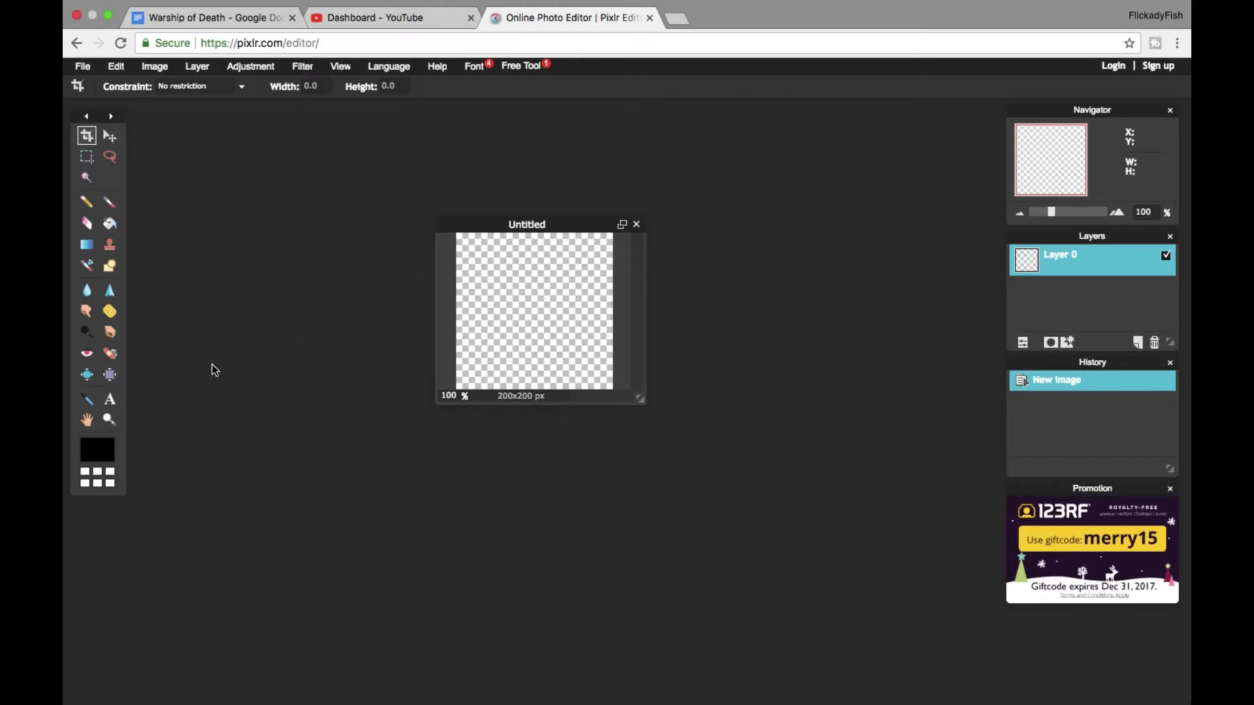
# Step: Add a text layer containing the letter L in Verdana size 30 black
pyautogui.click(110, 398)
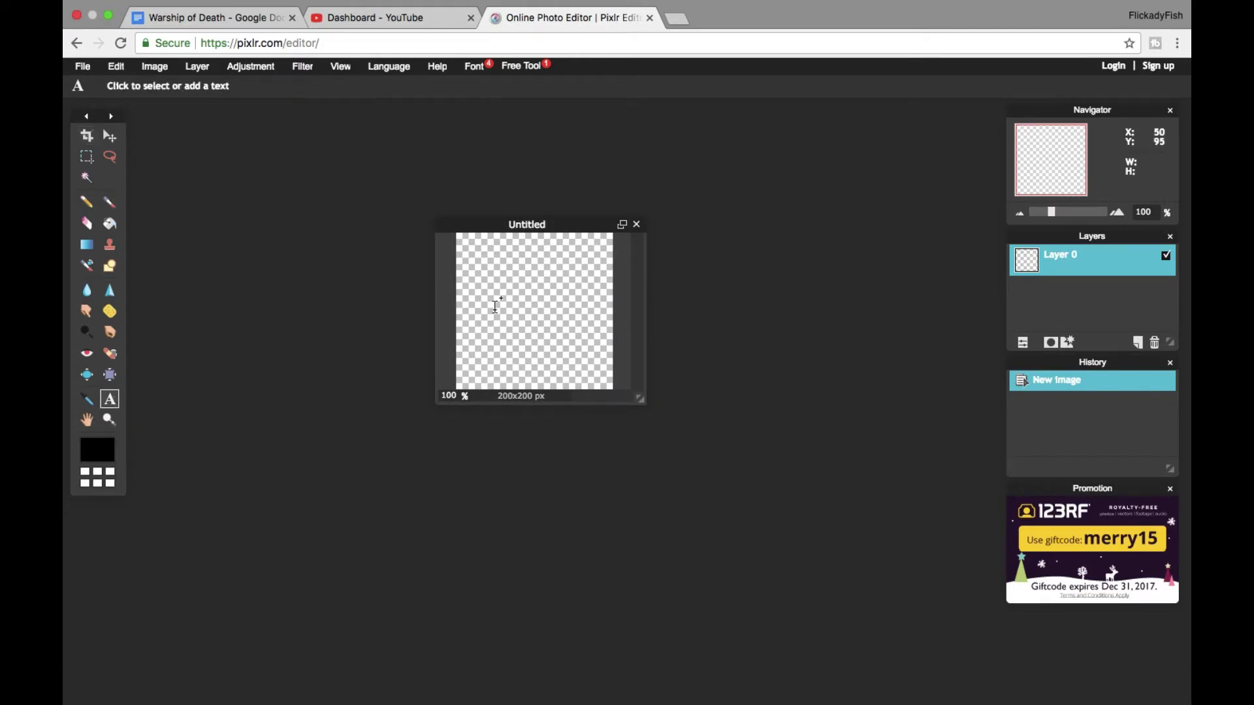
pyautogui.click(504, 309)
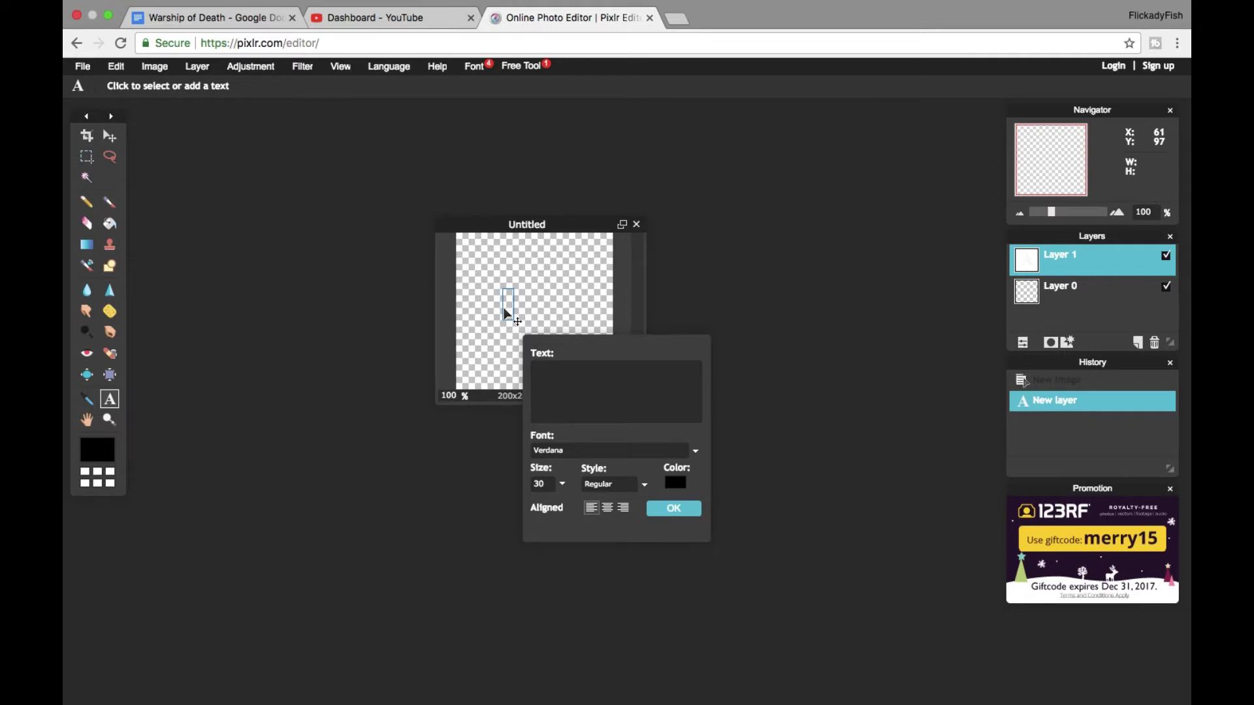
pyautogui.write('H')
pyautogui.press('BackSpace')
pyautogui.write('L')
pyautogui.click(560, 484)
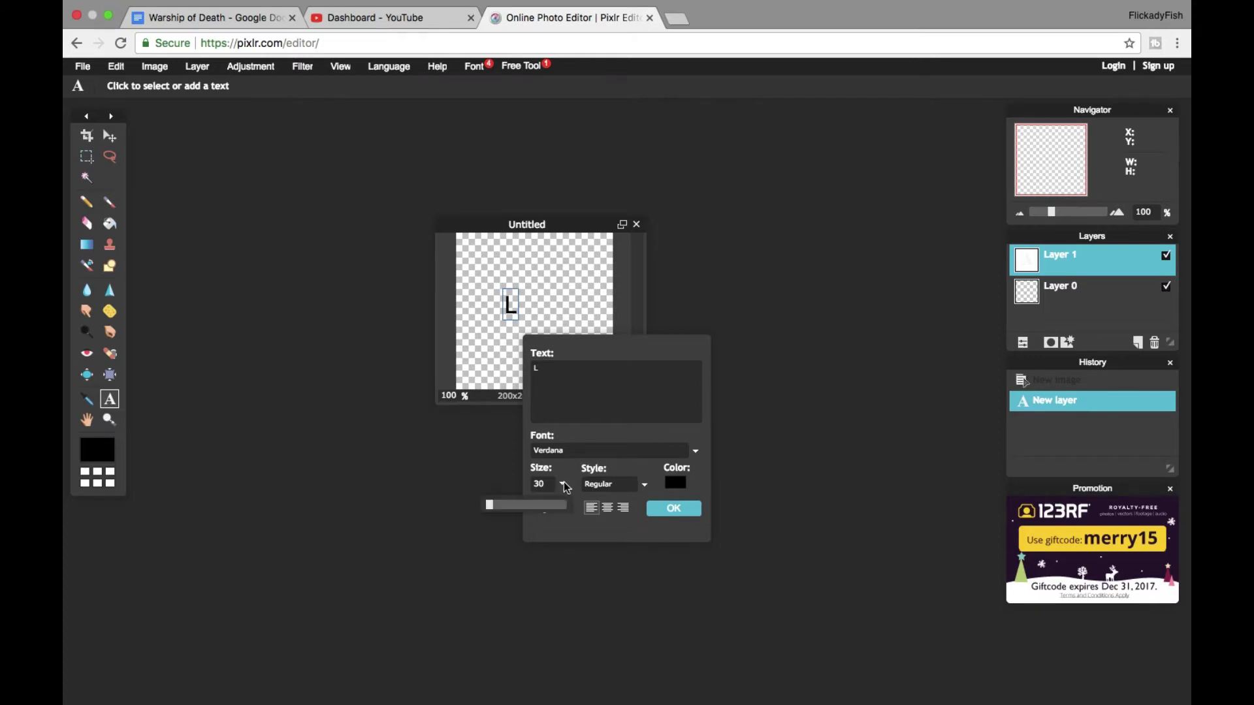
pyautogui.click(649, 456)
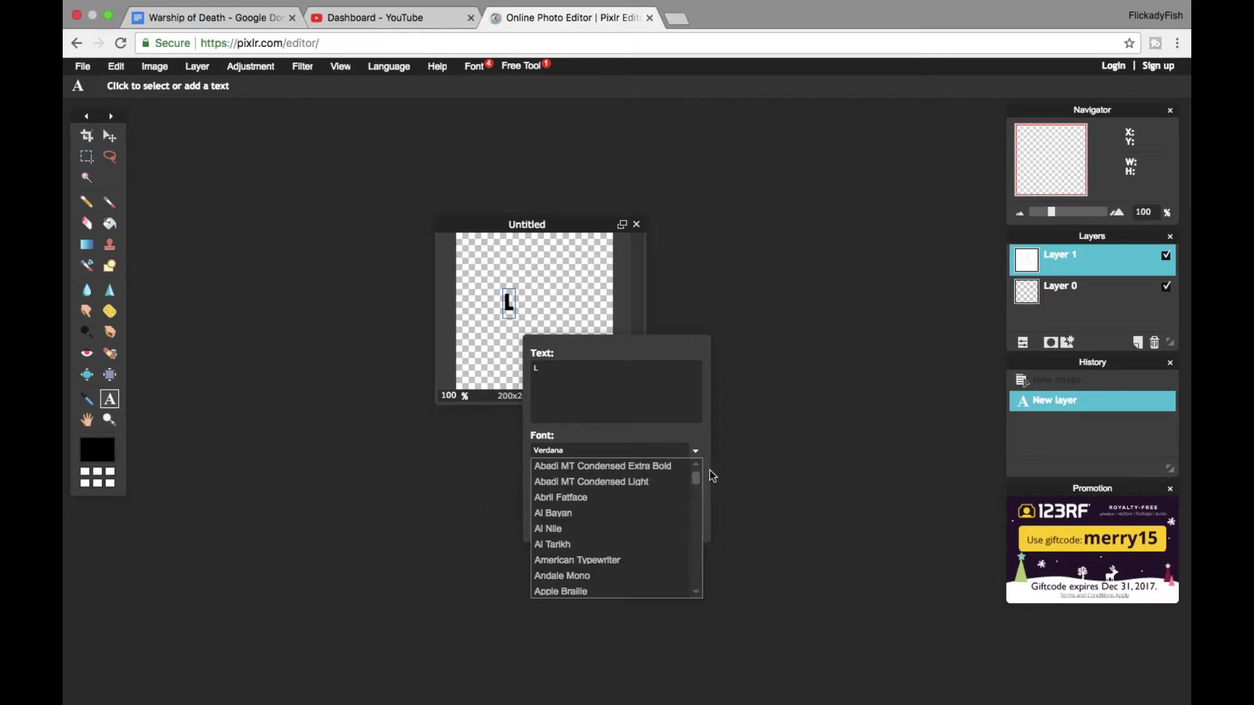
# Step: Scroll the font list and choose Perfect Dark (BRK) for the L
pyautogui.moveTo(697, 481); pyautogui.dragTo(694, 551)
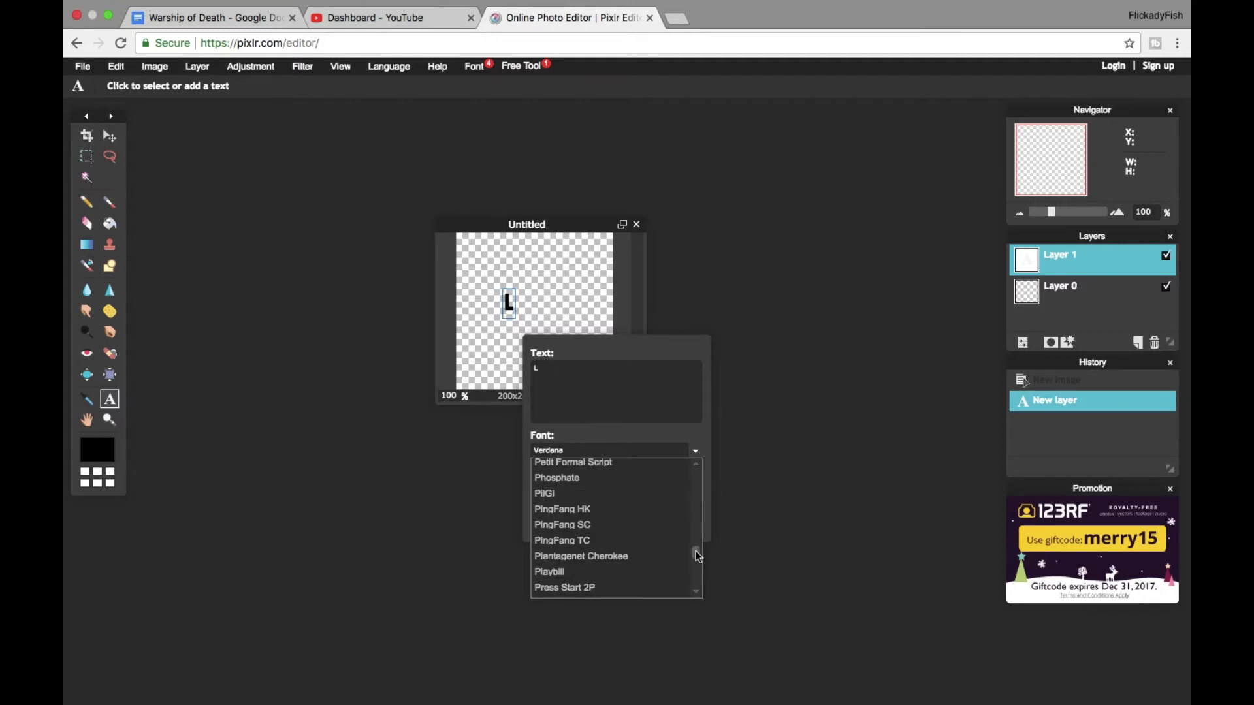
pyautogui.click(696, 464)
pyautogui.moveTo(694, 546); pyautogui.dragTo(696, 554)
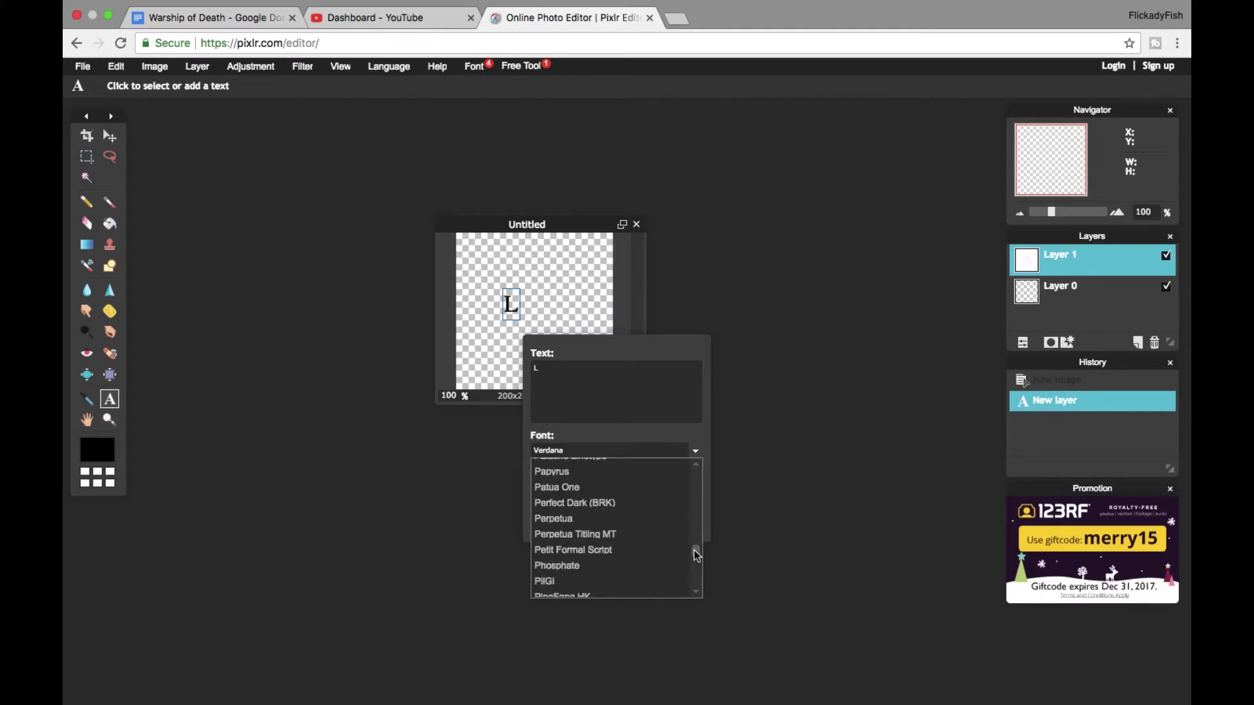
pyautogui.click(652, 513)
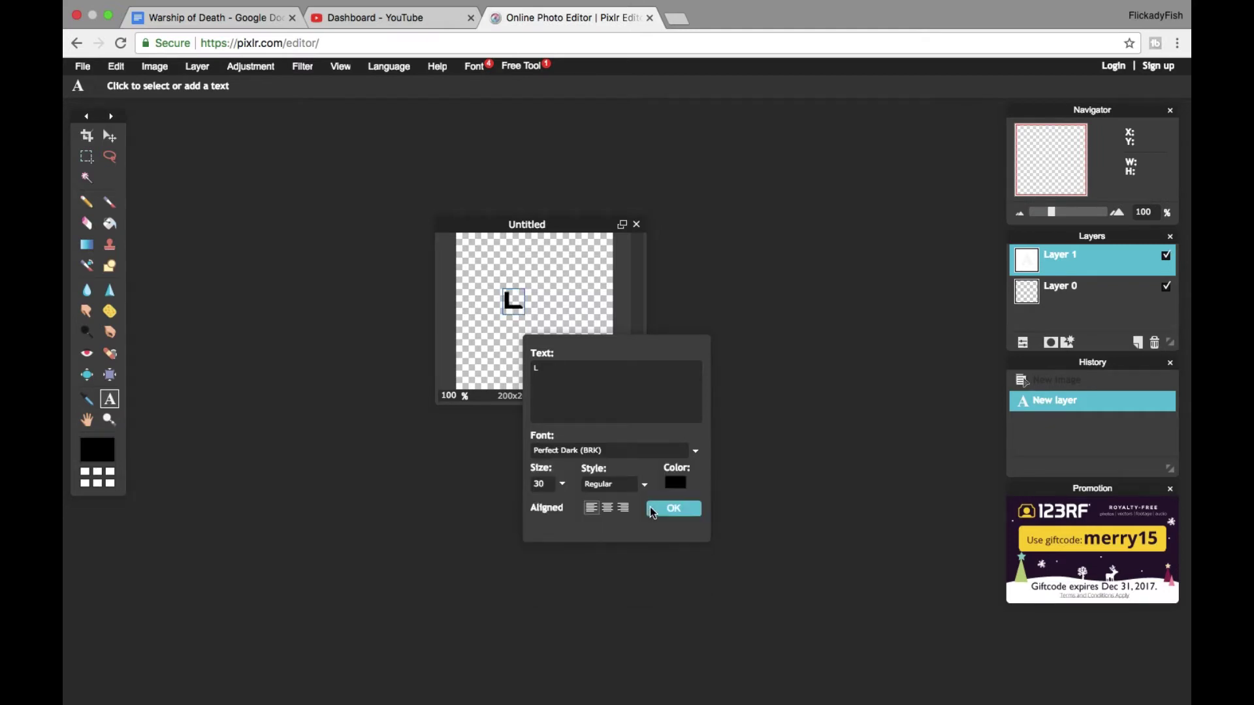
# Step: Set the L to Bold/Italic, enlarge it to size 244, and apply the text
pyautogui.click(637, 484)
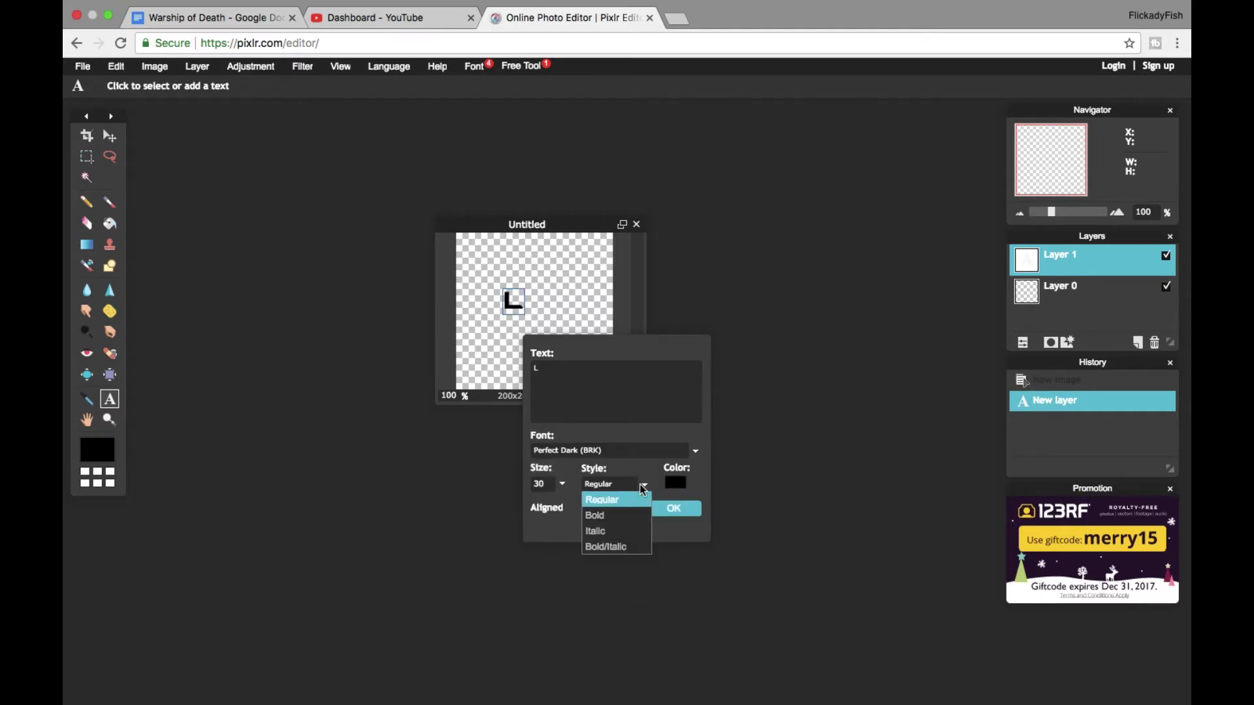
pyautogui.click(622, 547)
pyautogui.click(562, 484)
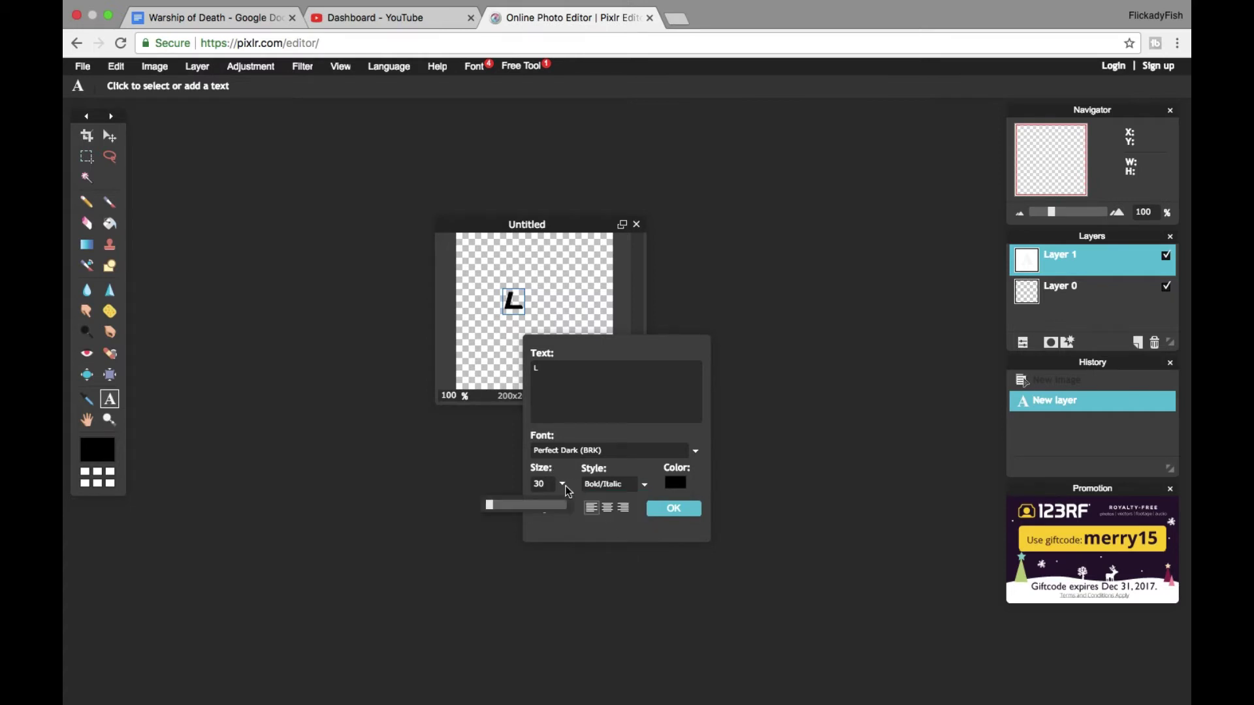
pyautogui.moveTo(491, 508)
pyautogui.mouseDown()
pyautogui.moveTo(516, 511)
pyautogui.moveTo(500, 514)
pyautogui.mouseUp()
pyautogui.click(685, 512)
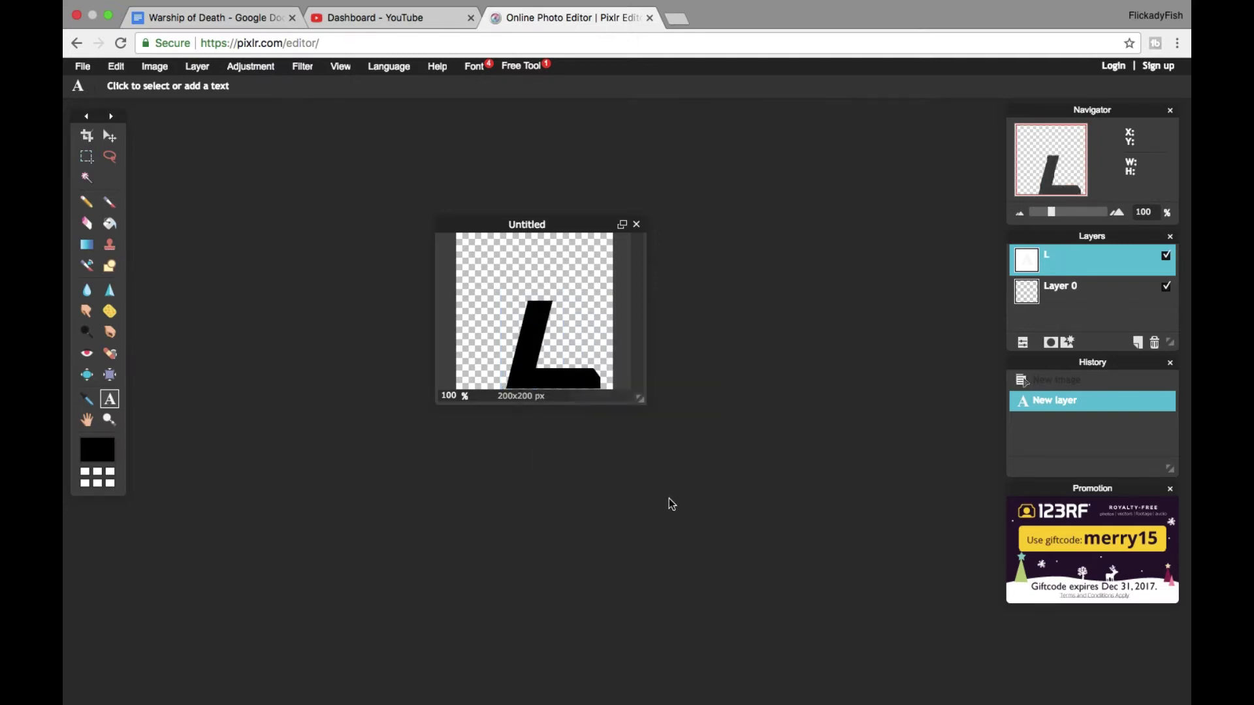
# Step: Move the L onto the canvas, then recolour it cyan and resize it to 134
pyautogui.click(110, 136)
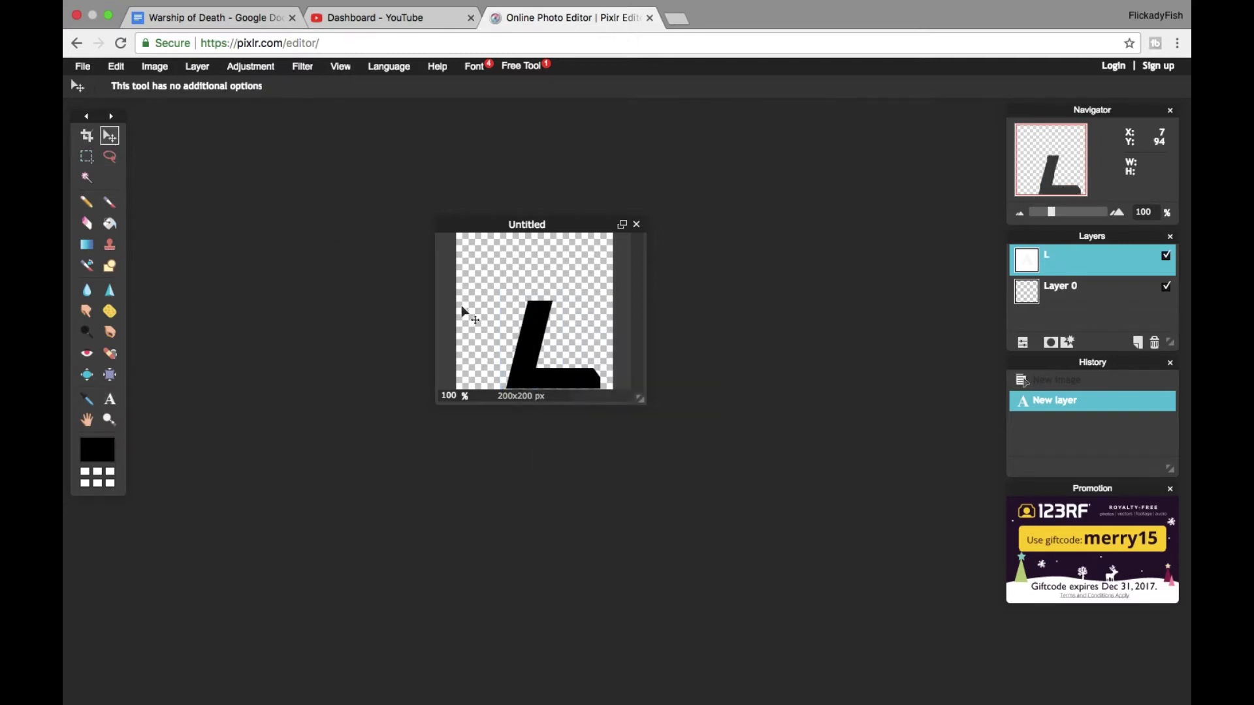
pyautogui.moveTo(530, 329); pyautogui.dragTo(509, 294)
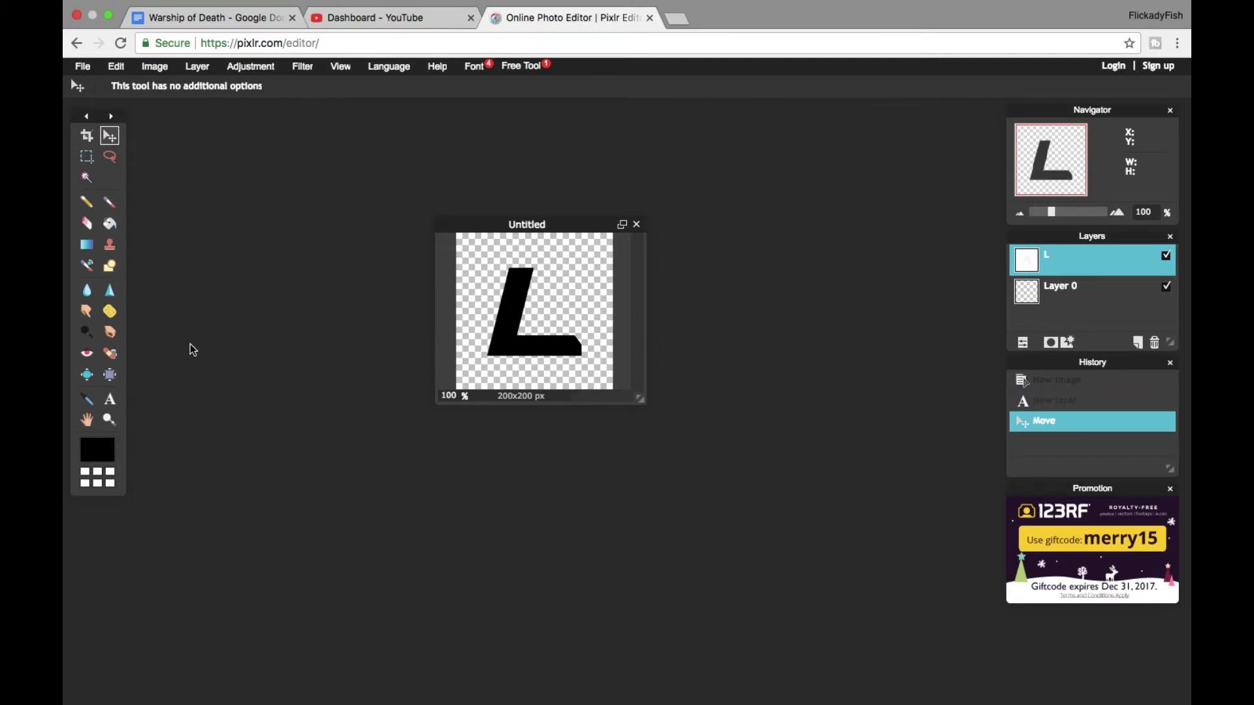
pyautogui.click(112, 398)
pyautogui.click(546, 302)
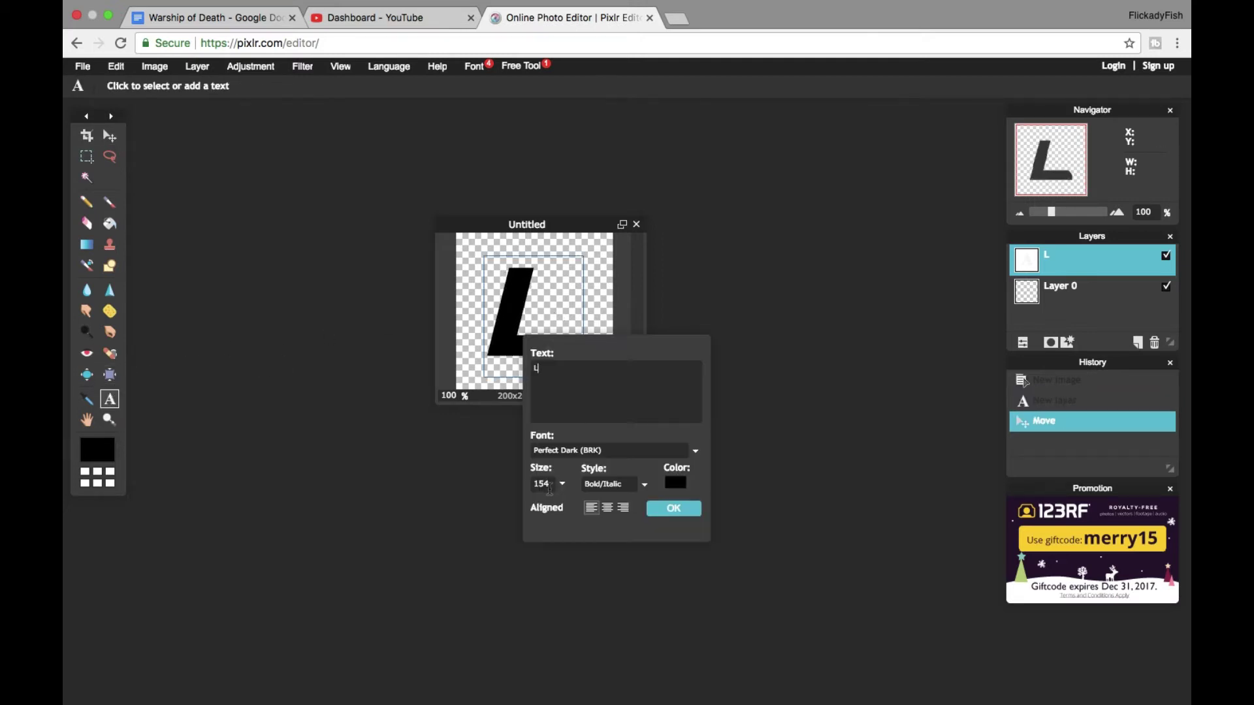
pyautogui.click(675, 482)
pyautogui.moveTo(537, 316); pyautogui.dragTo(534, 413)
pyautogui.click(801, 491)
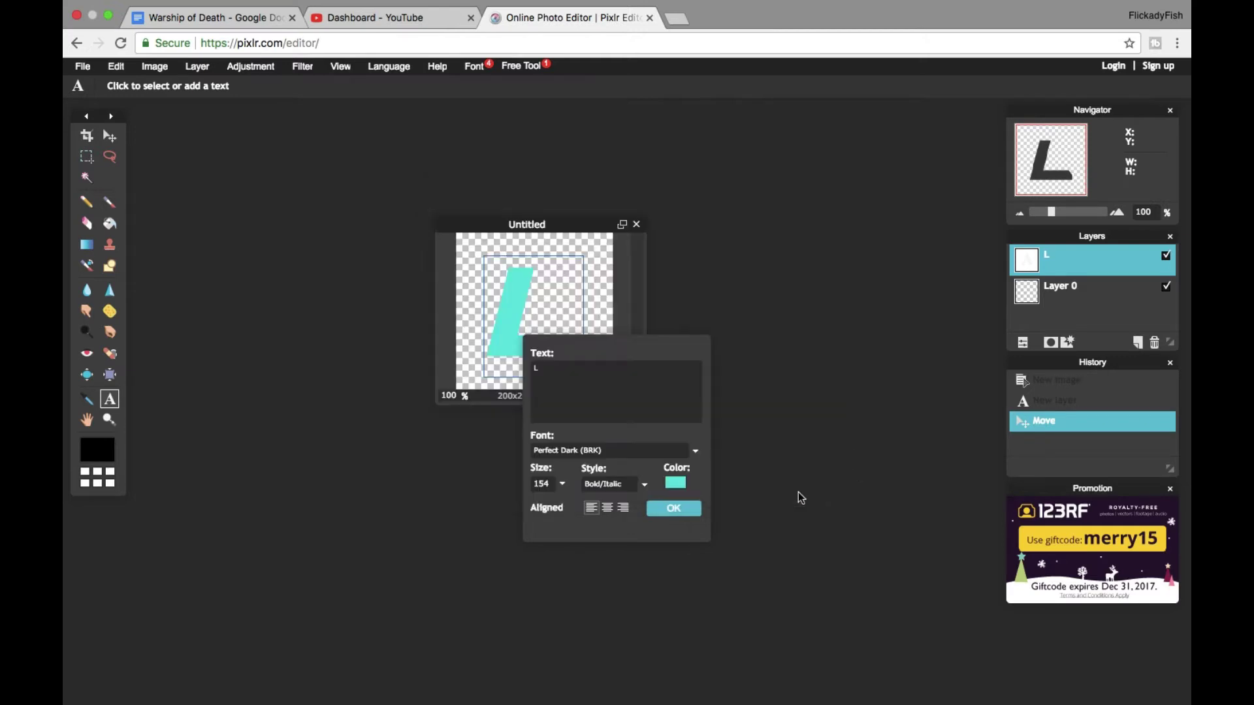
pyautogui.click(561, 484)
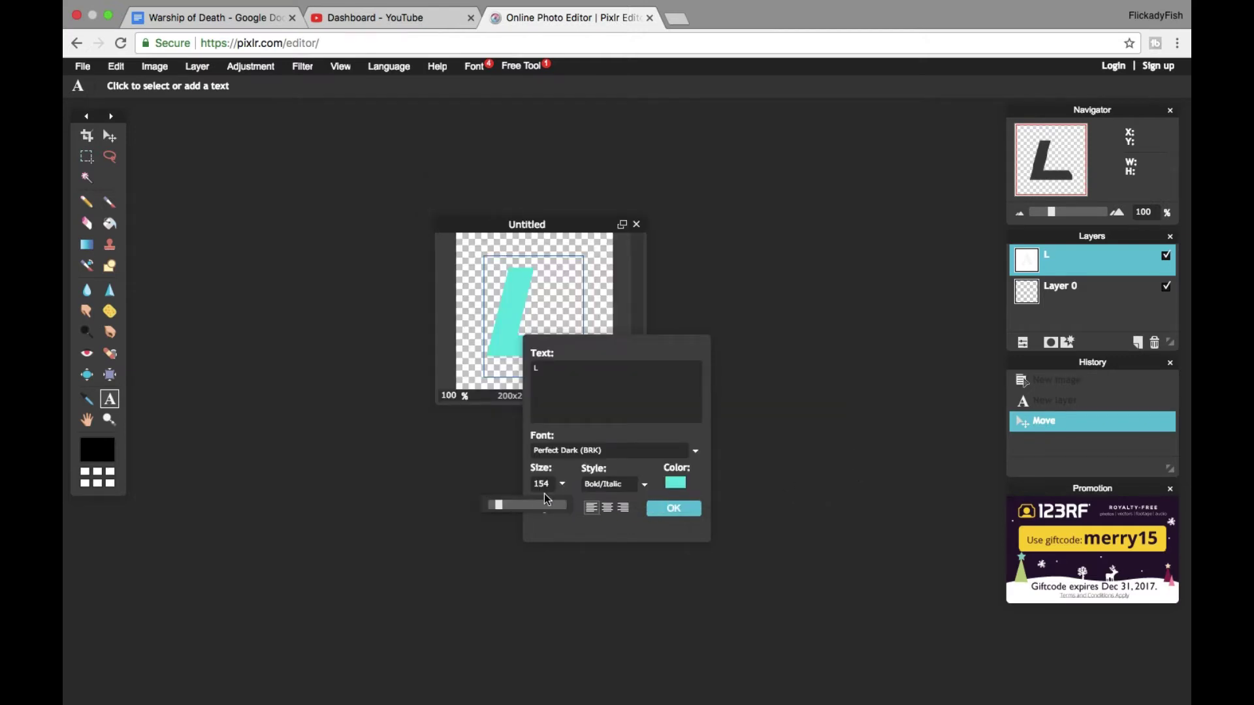
pyautogui.moveTo(499, 508); pyautogui.dragTo(497, 509)
pyautogui.click(673, 509)
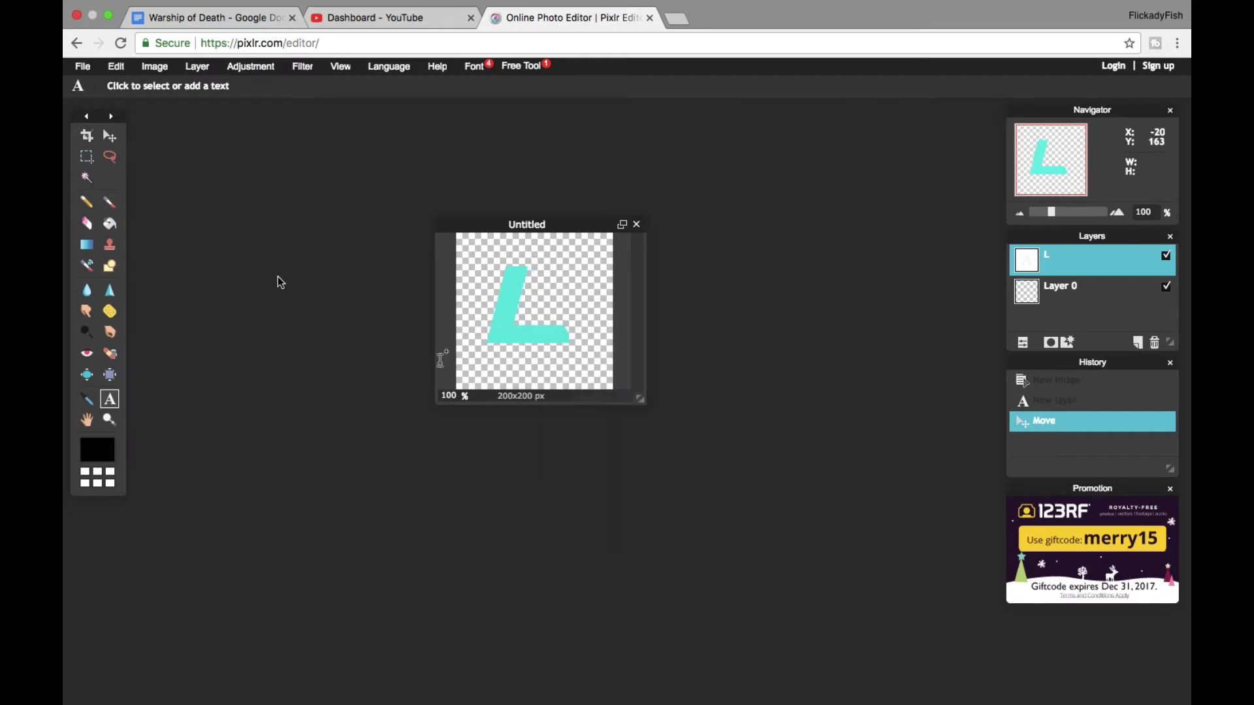
# Step: Nudge the cyan L toward the canvas centre and keep its layer selected
pyautogui.click(105, 137)
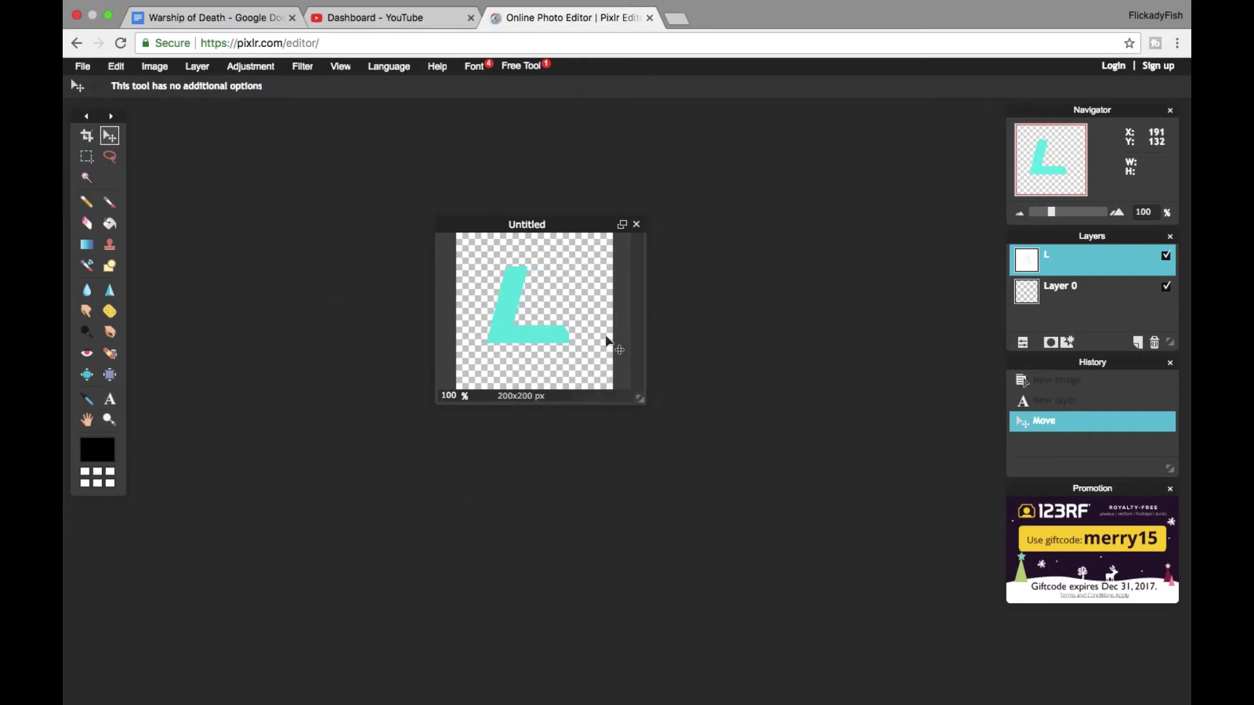
pyautogui.moveTo(530, 333); pyautogui.dragTo(535, 334)
pyautogui.click(1066, 292)
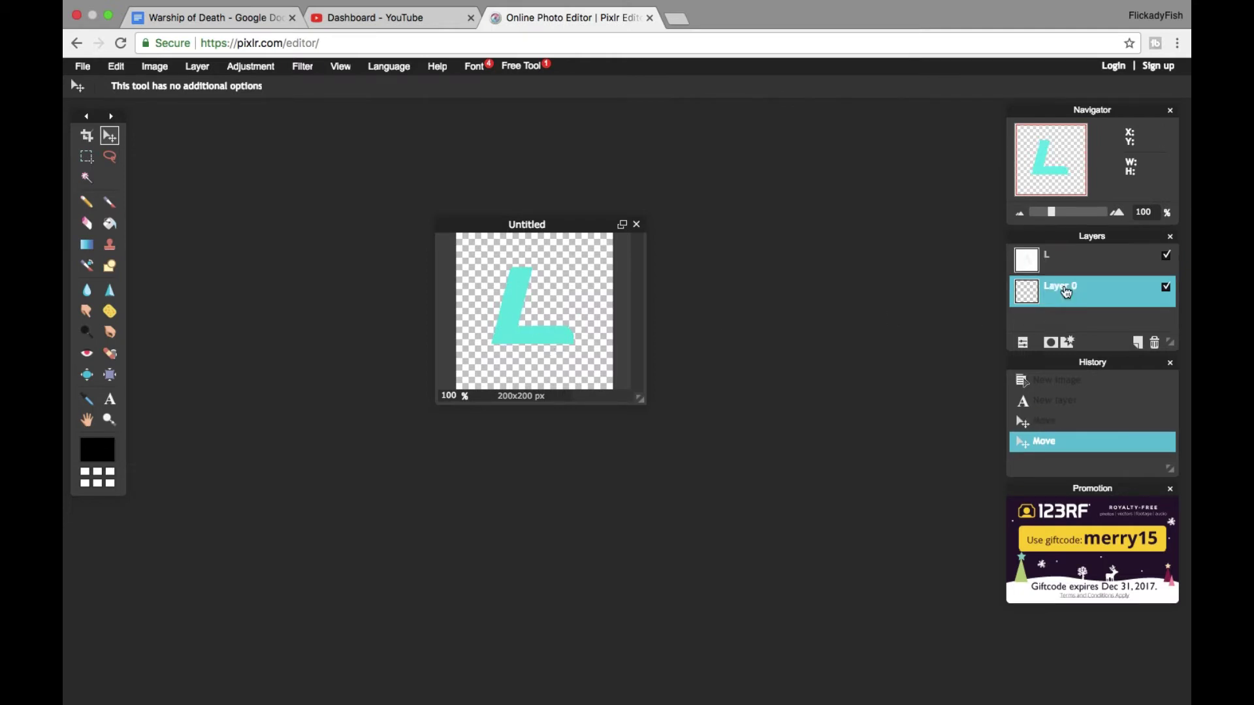
pyautogui.click(1047, 267)
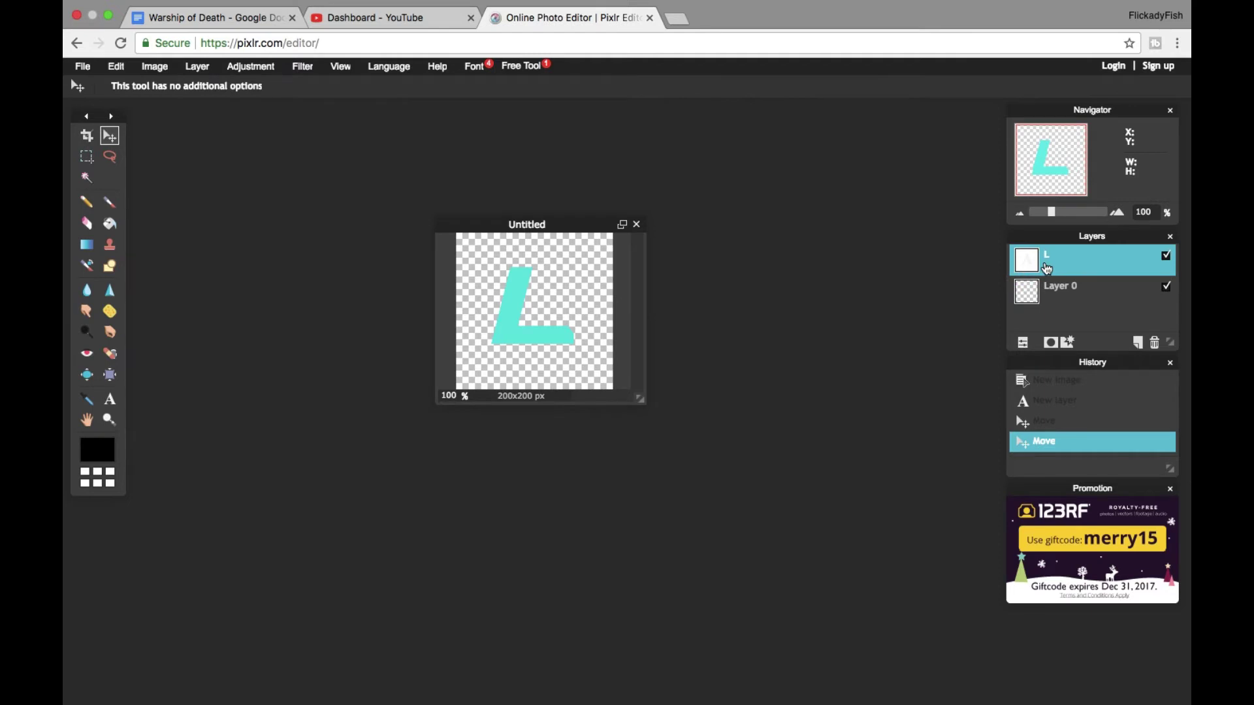
# Step: Add an outer glow to the L with hardness 9, size 4 and green colour
pyautogui.rightClick(1046, 265)
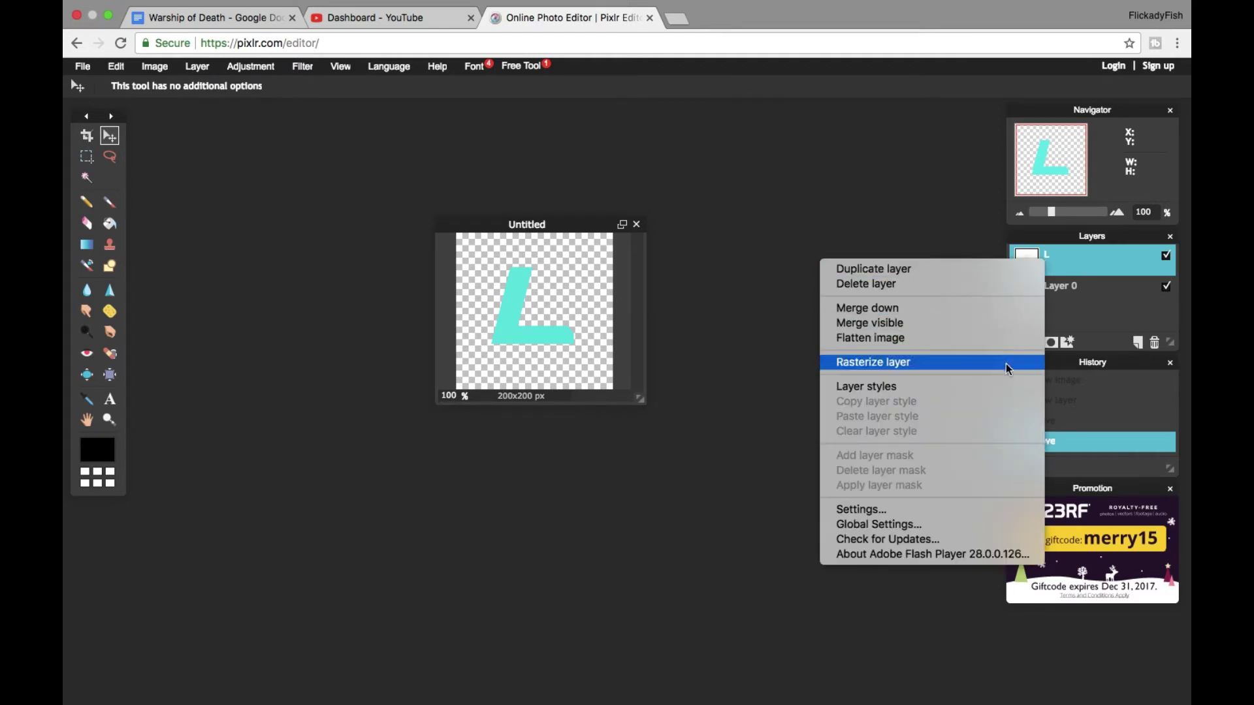
pyautogui.click(1004, 387)
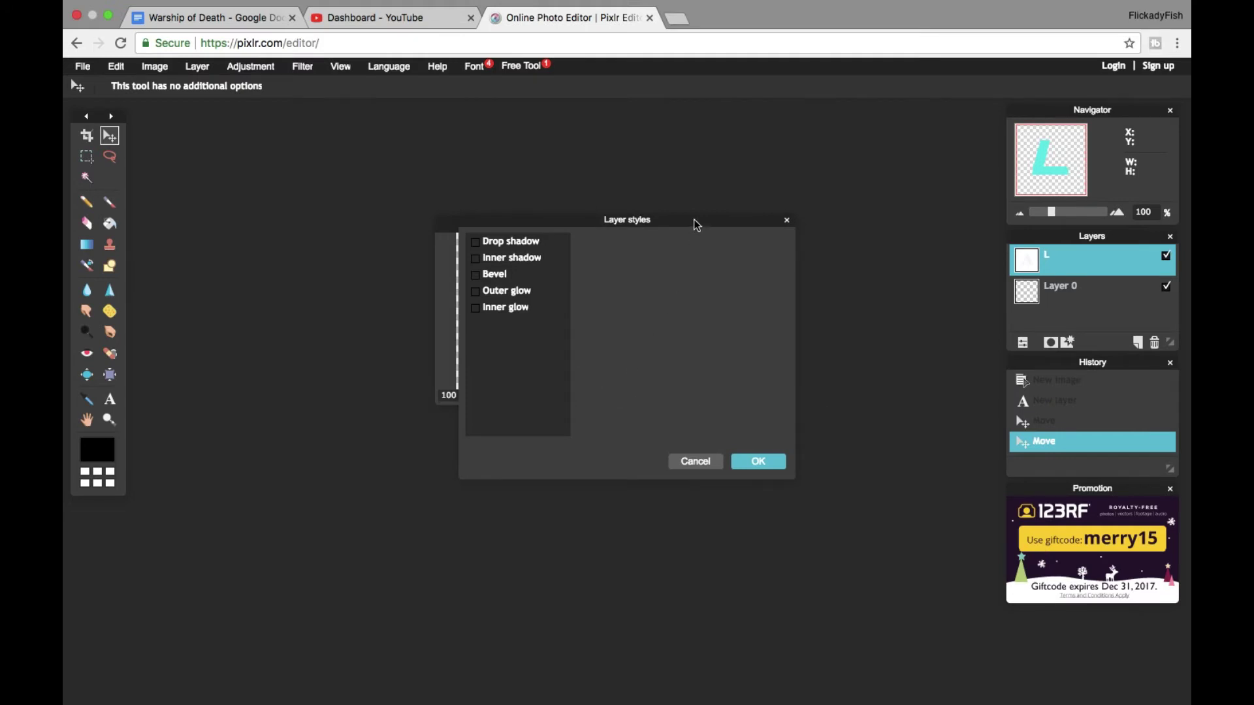
pyautogui.click(522, 292)
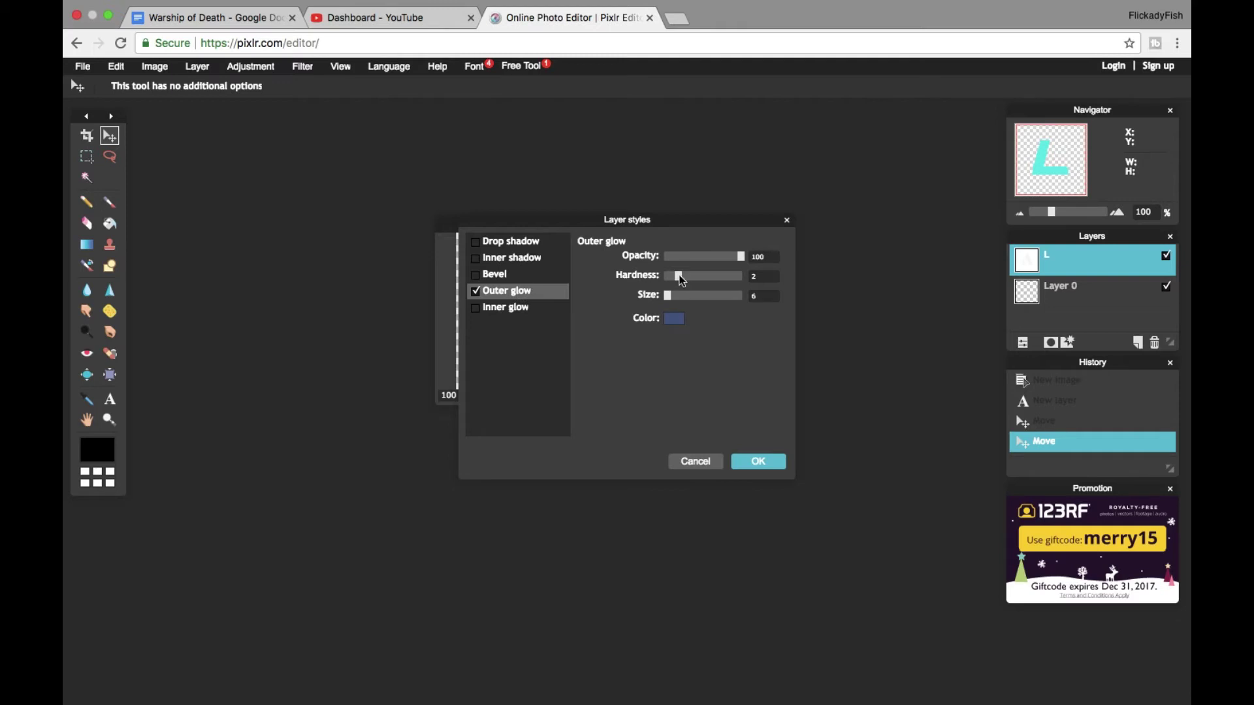
pyautogui.moveTo(679, 277); pyautogui.dragTo(731, 289)
pyautogui.moveTo(669, 298); pyautogui.dragTo(666, 297)
pyautogui.click(671, 320)
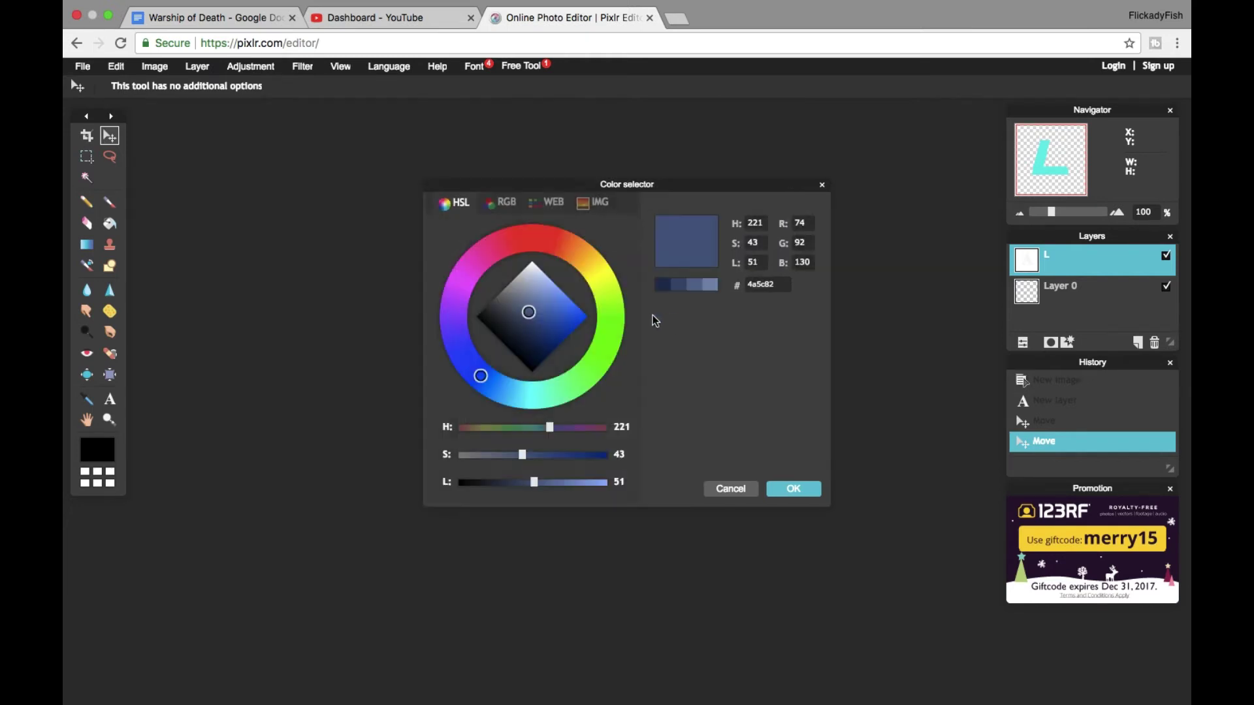
pyautogui.click(576, 314)
pyautogui.moveTo(578, 276)
pyautogui.mouseDown()
pyautogui.moveTo(609, 297)
pyautogui.moveTo(613, 356)
pyautogui.moveTo(585, 383)
pyautogui.moveTo(586, 290)
pyautogui.moveTo(608, 318)
pyautogui.moveTo(579, 399)
pyautogui.mouseUp()
pyautogui.click(793, 489)
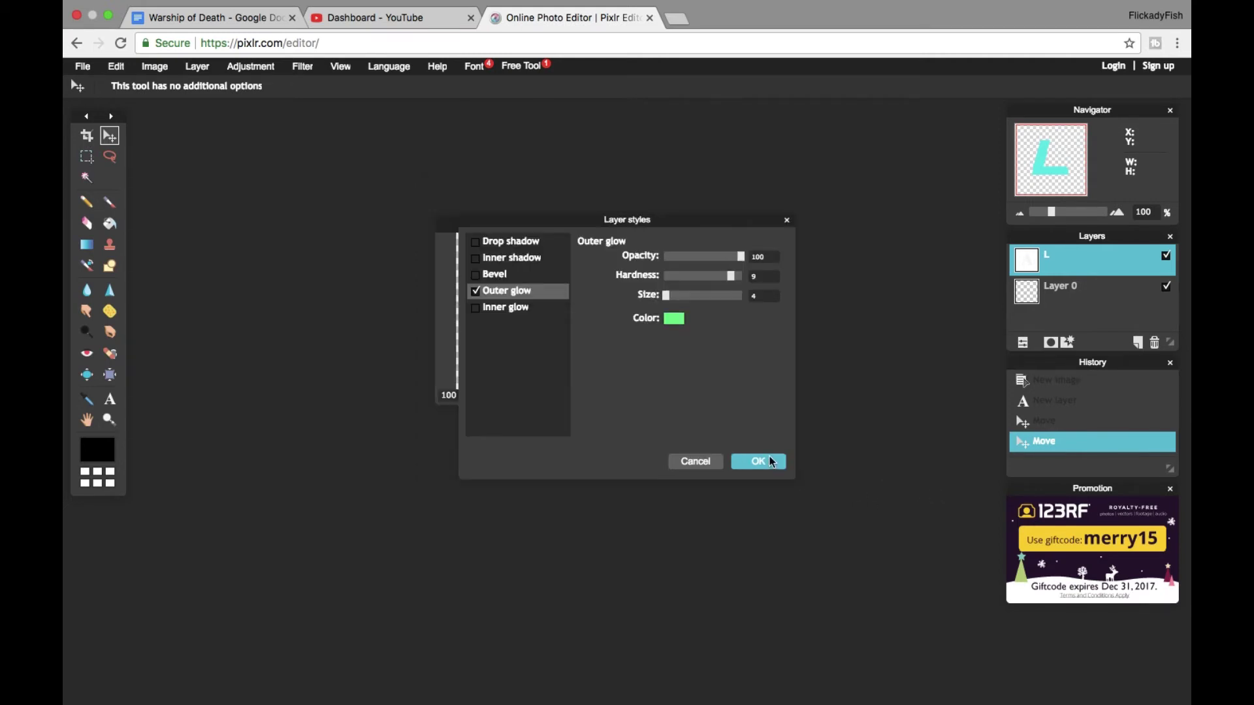
pyautogui.click(771, 461)
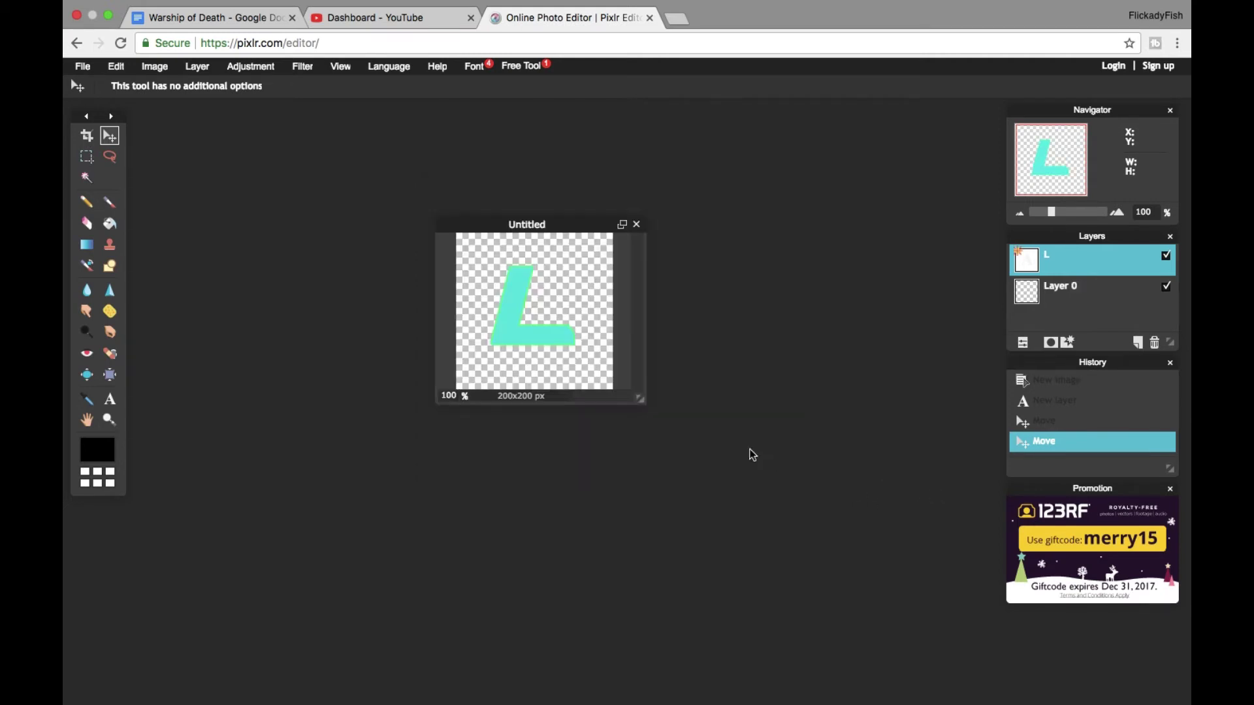
# Step: Search Google Images for 'Red Crystal backgrounds' in a new tab
pyautogui.click(497, 303)
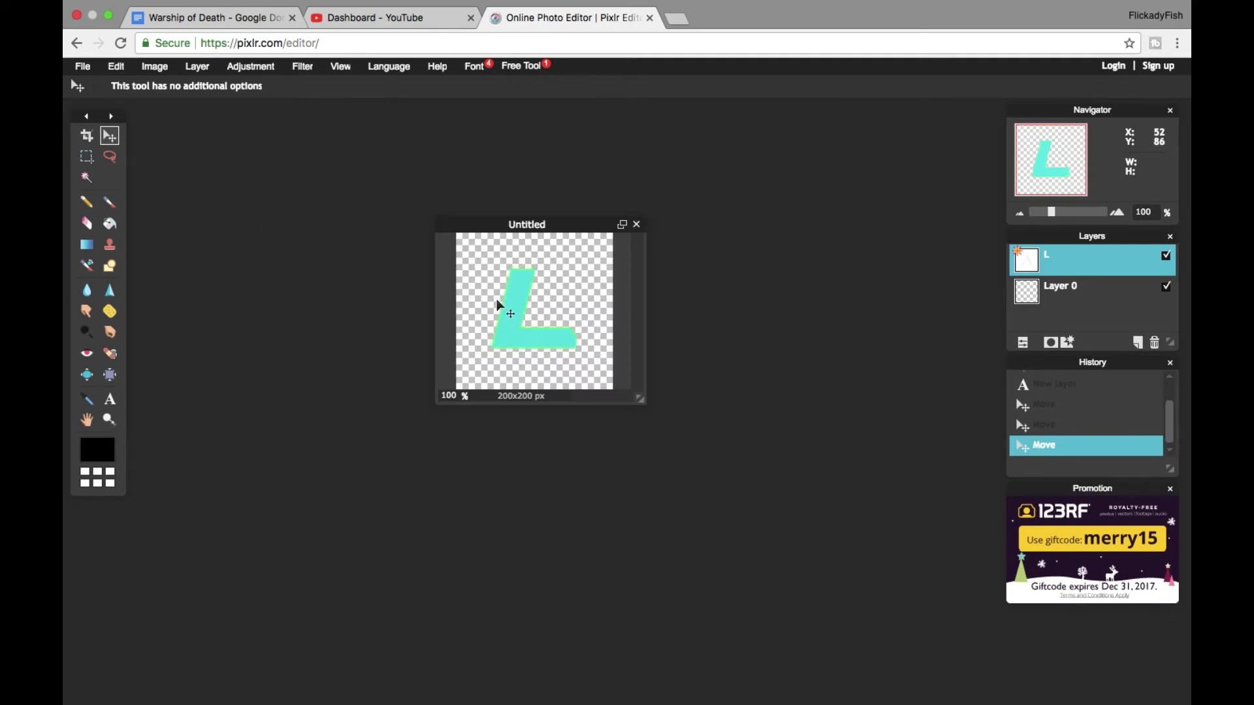
pyautogui.click(676, 20)
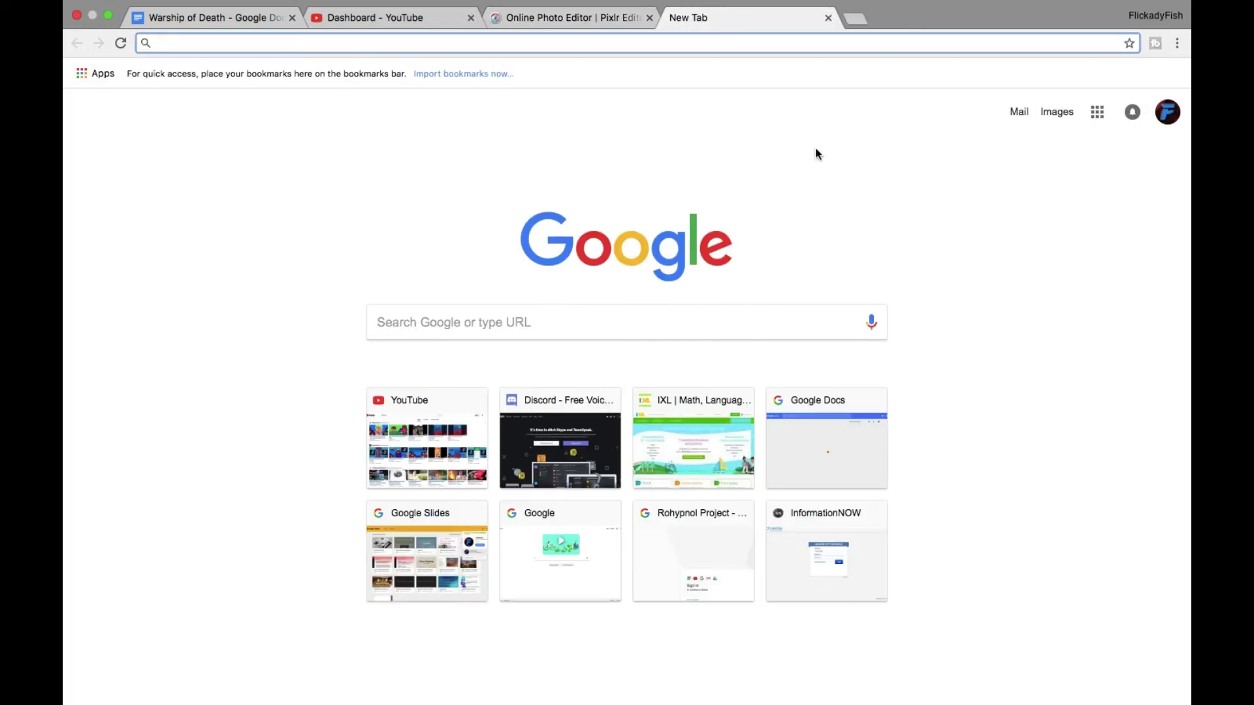
pyautogui.write('Red Cry')
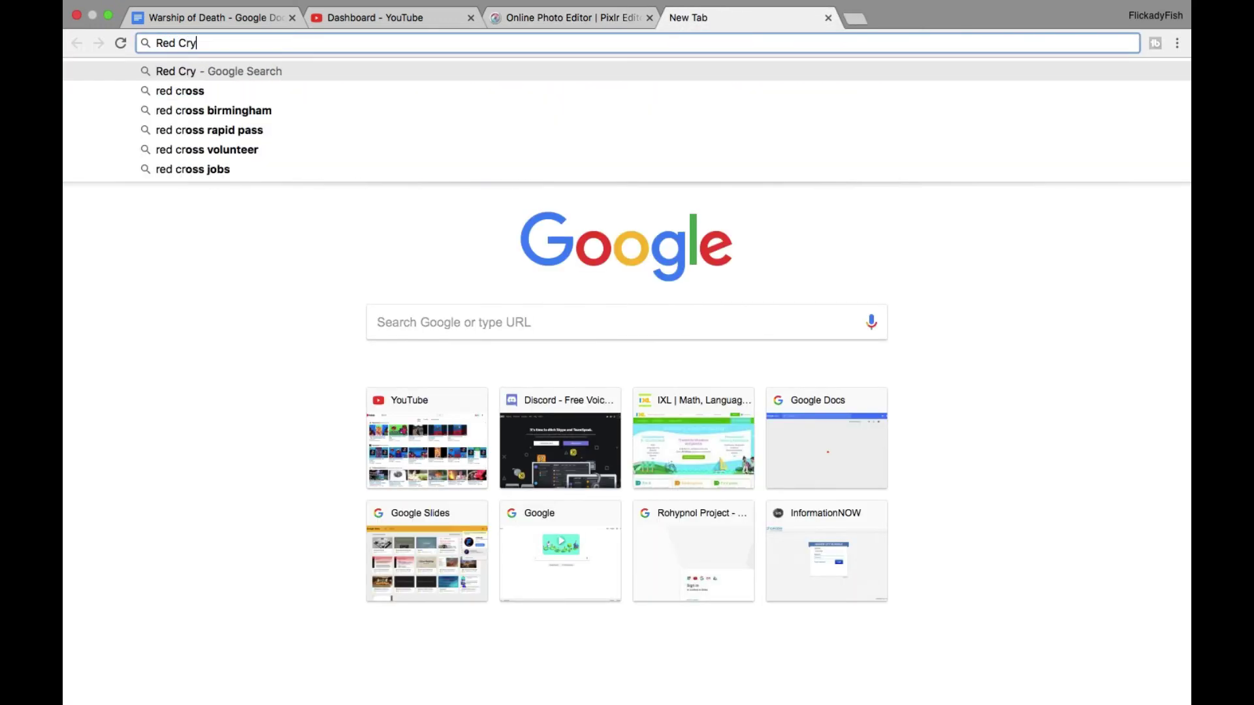
pyautogui.write('stal bow')
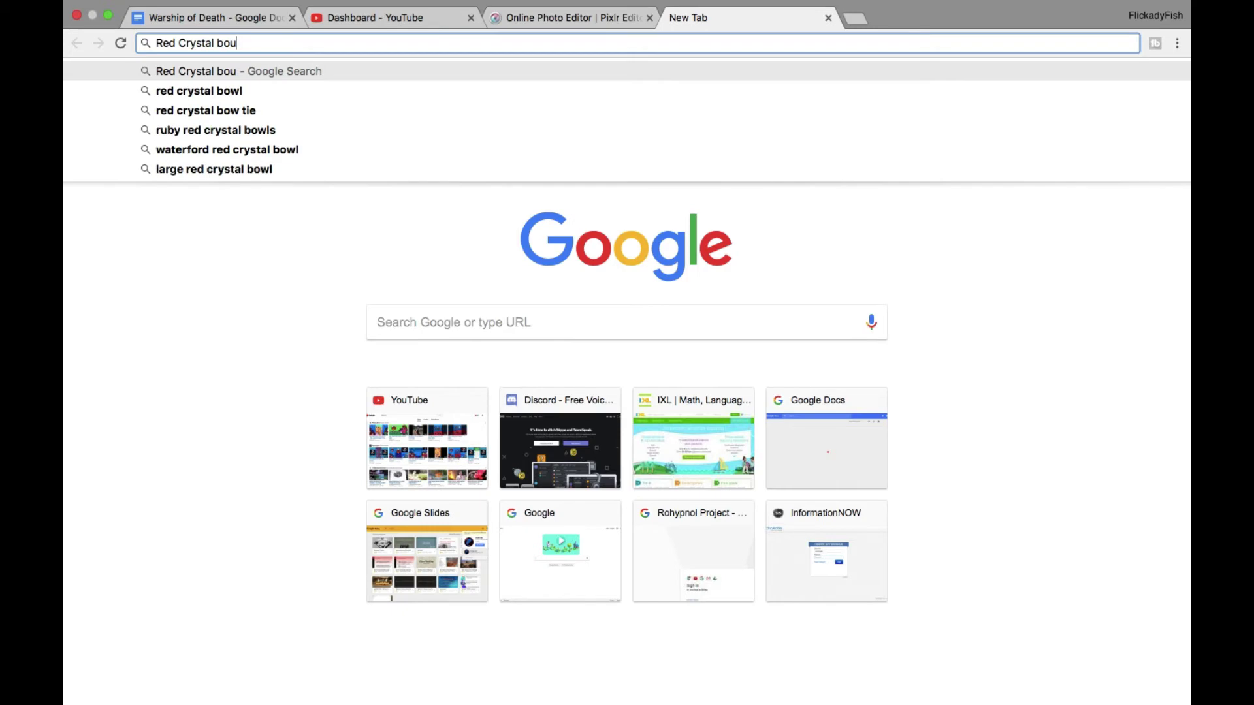
pyautogui.press('BackSpace')
pyautogui.press('BackSpace')
pyautogui.write('ackgr')
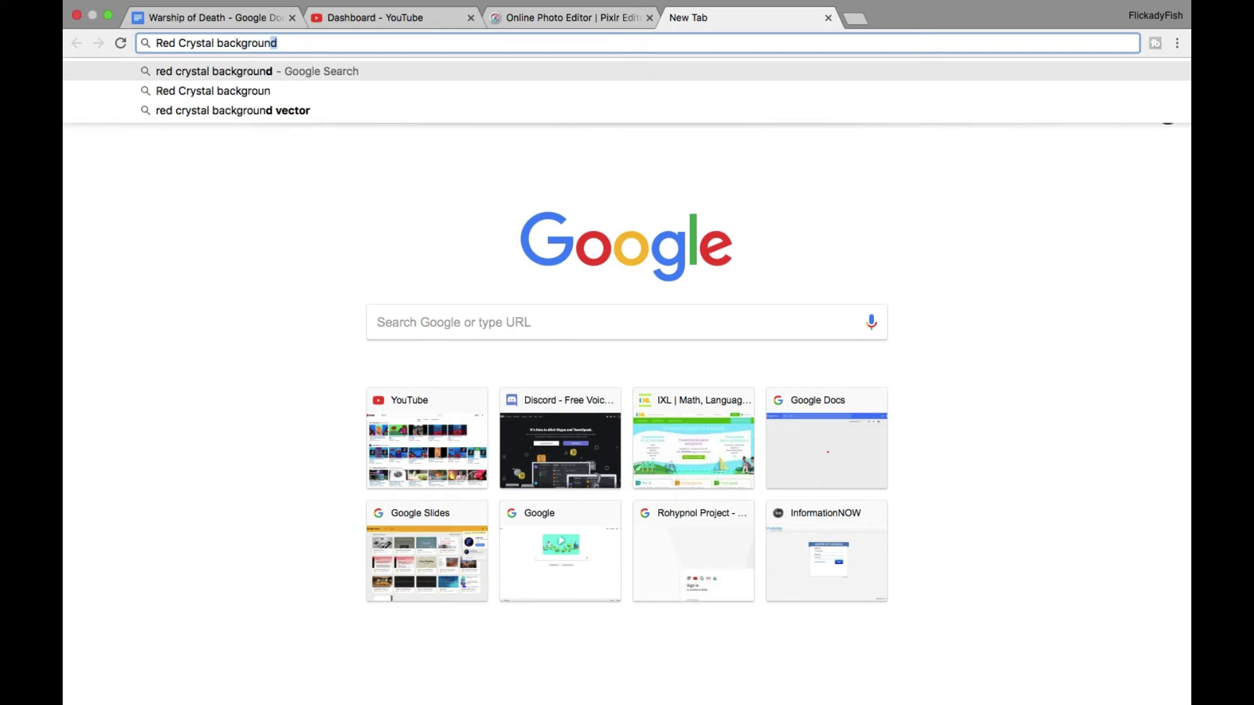
pyautogui.write('s')
pyautogui.press('Return')
pyautogui.click(255, 141)
# Step: Preview the Crystal Red 3D Wallpapers result, try copying its address, and return to Pixlr
pyautogui.scroll(-2, 440, 330)
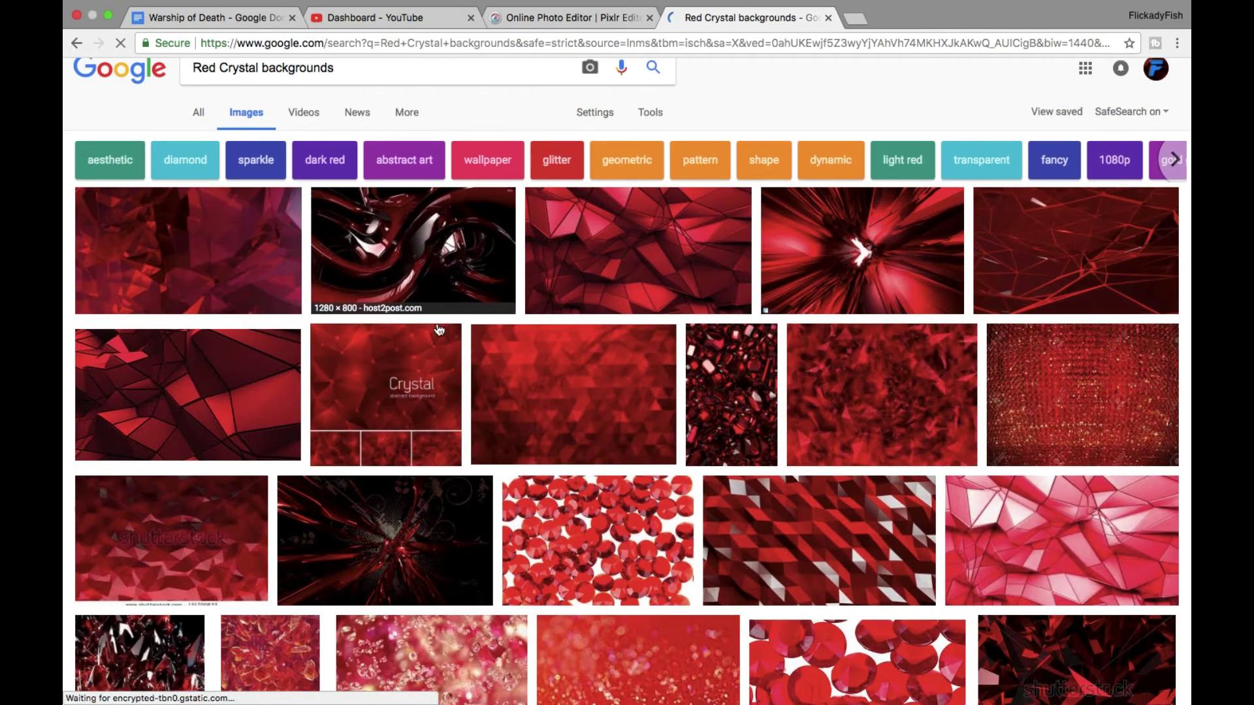
pyautogui.scroll(-10, 440, 330)
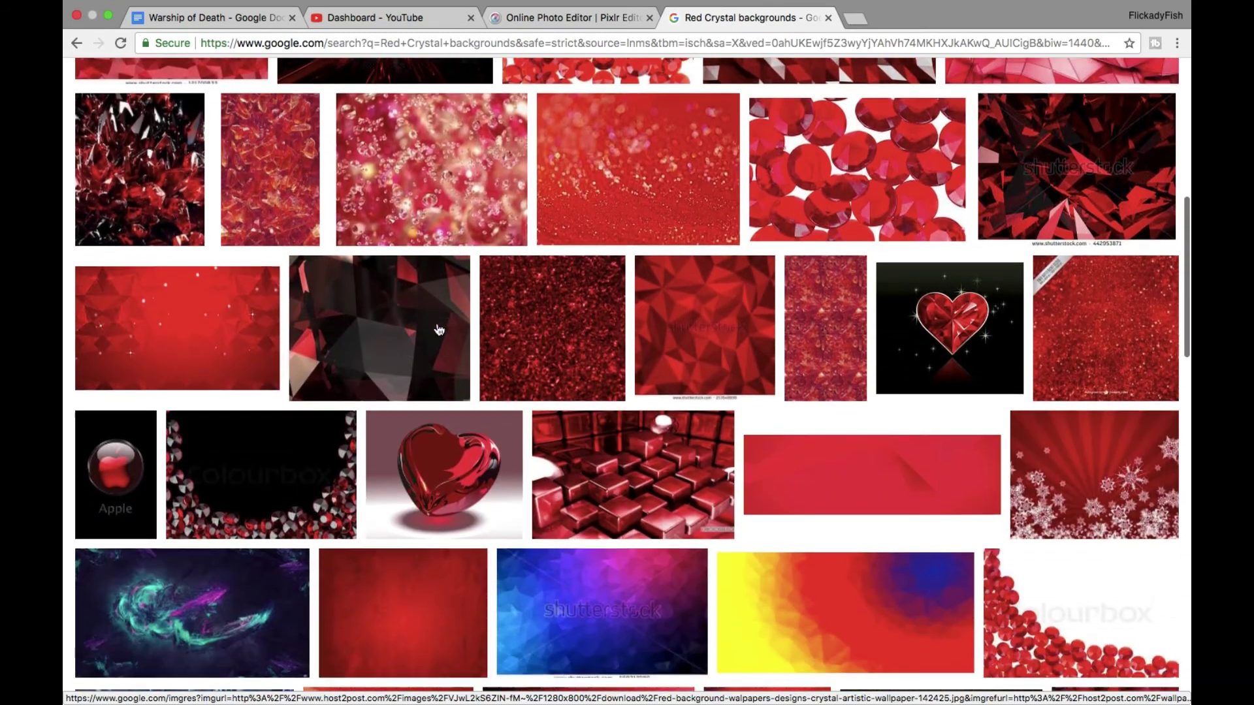
pyautogui.scroll(-6, 439, 330)
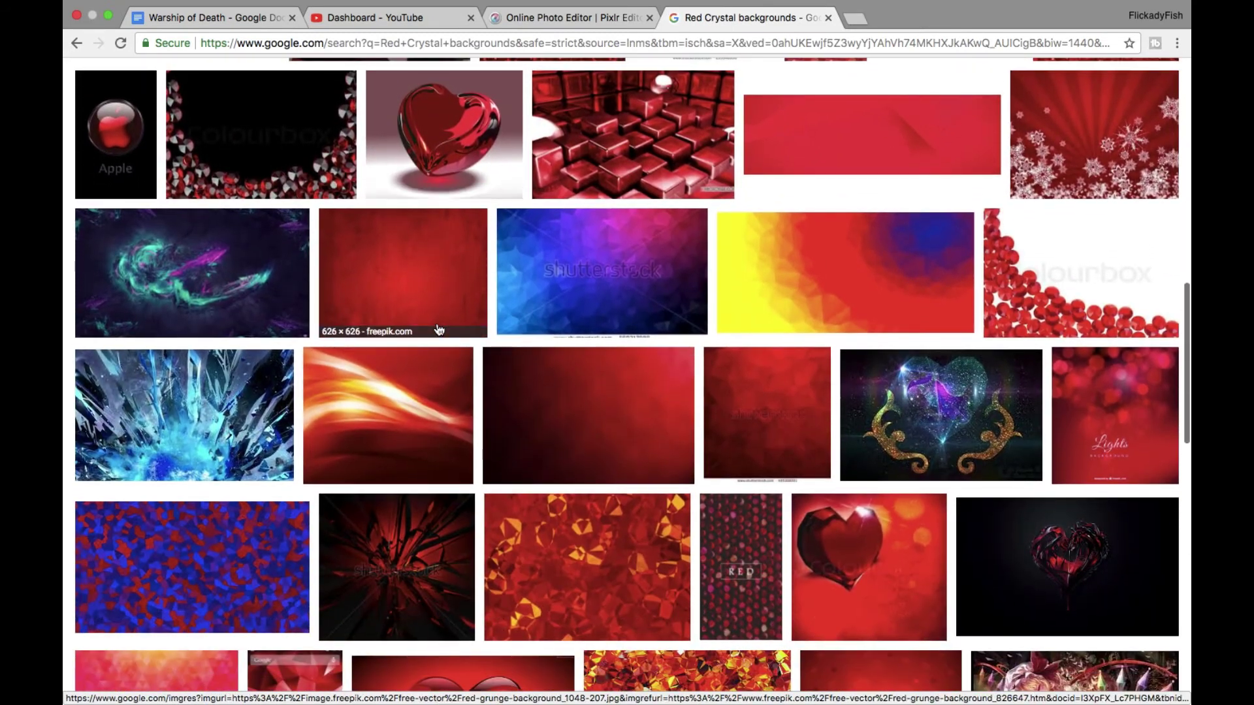
pyautogui.scroll(15, 439, 329)
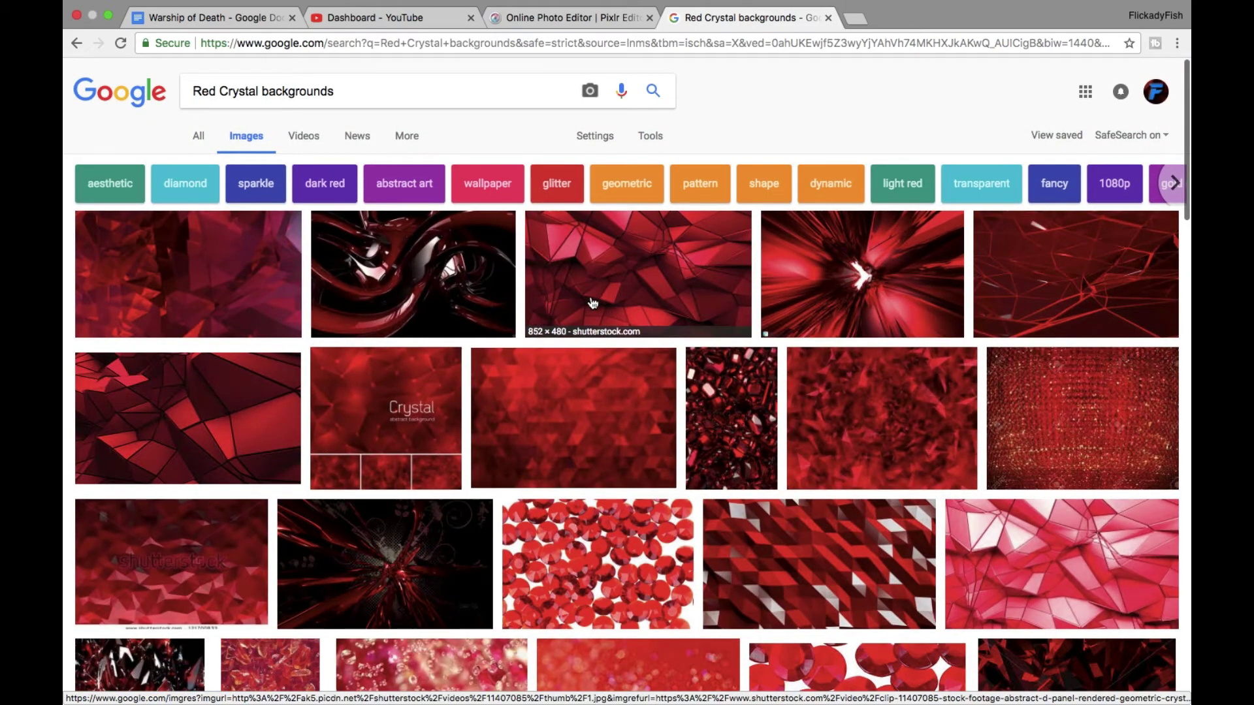
pyautogui.click(999, 281)
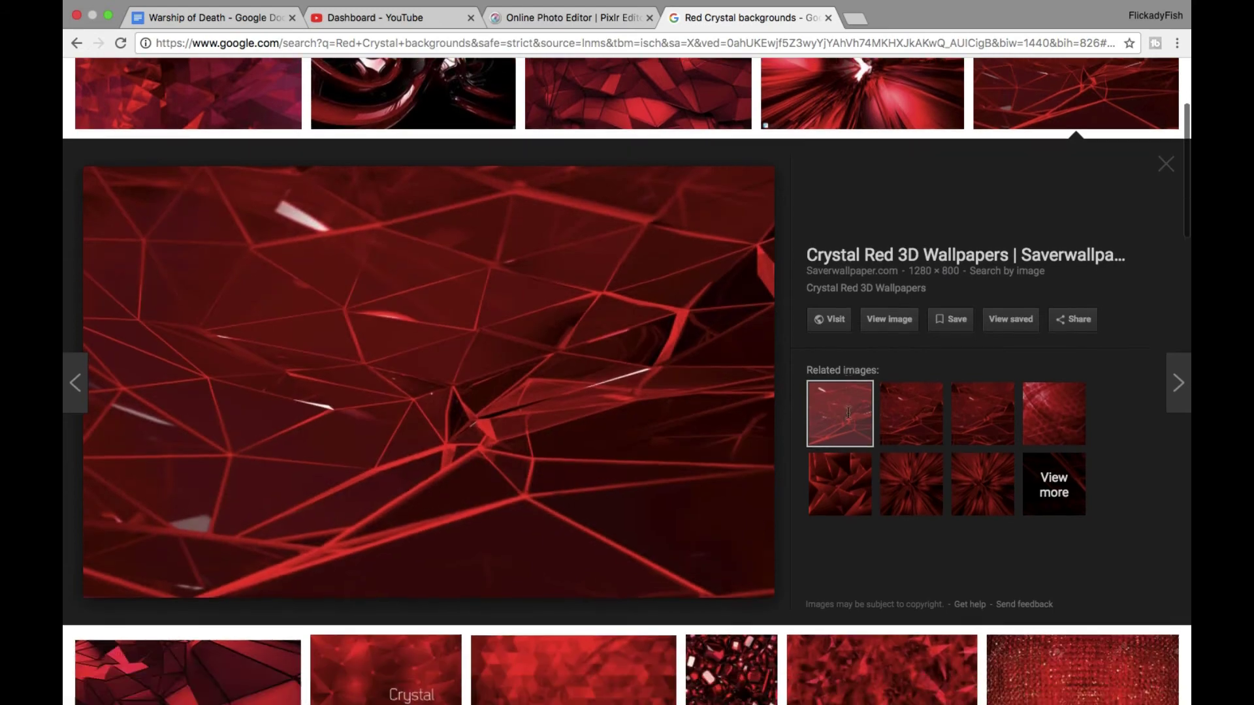
pyautogui.scroll(-3, 847, 412)
pyautogui.scroll(3, 668, 439)
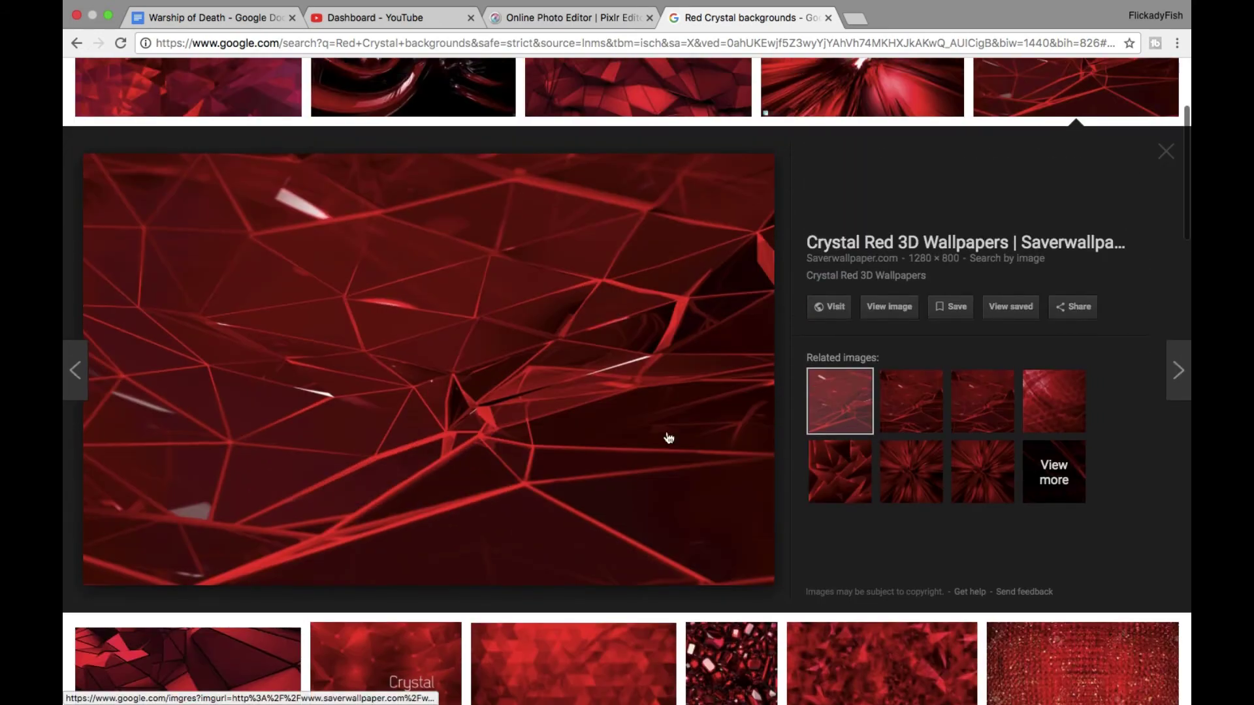
pyautogui.rightClick(506, 446)
pyautogui.press('Escape')
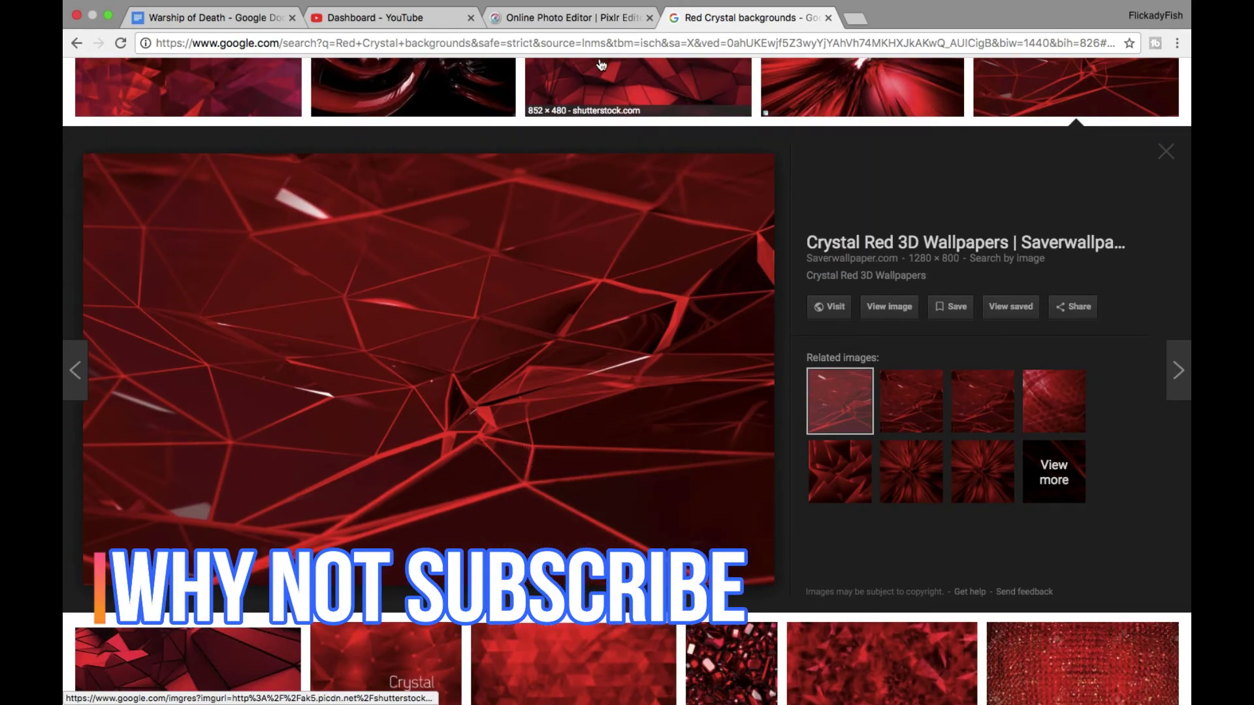
pyautogui.click(568, 17)
# Step: Try opening the copied address as an image from URL and dismiss the loading error
pyautogui.click(81, 67)
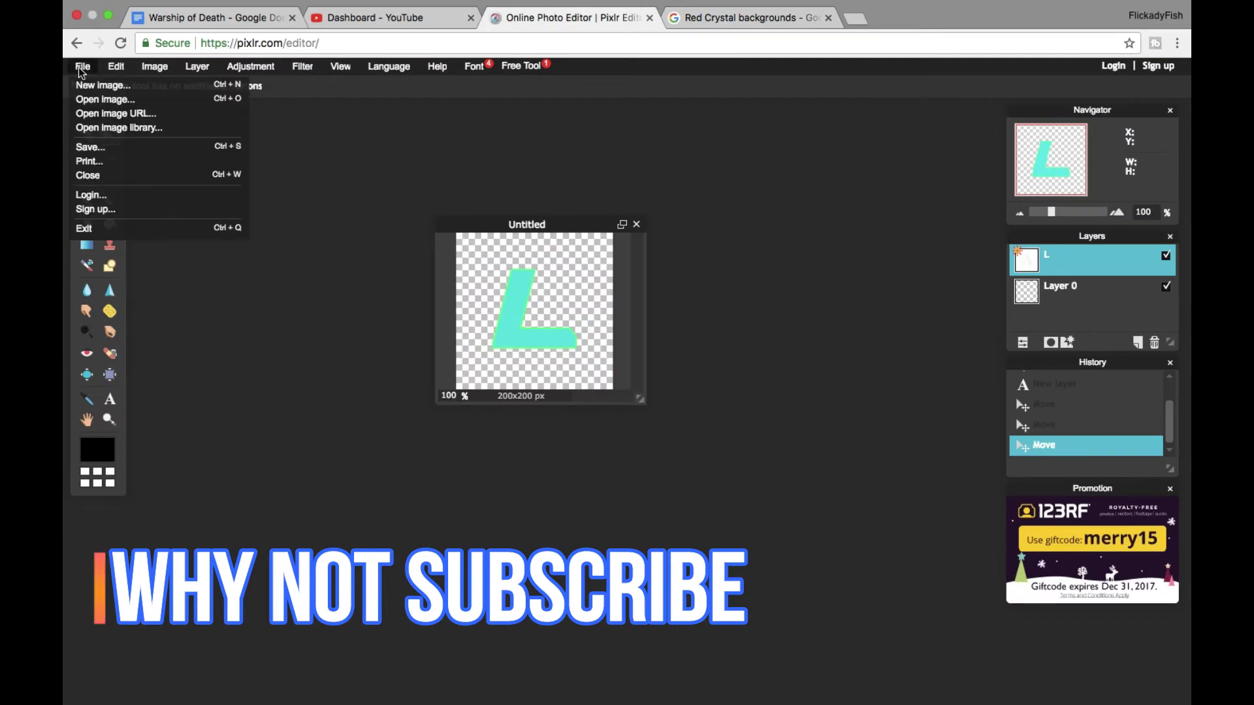
pyautogui.click(115, 114)
pyautogui.hotkey('ctrl', 'v')
pyautogui.press('Return')
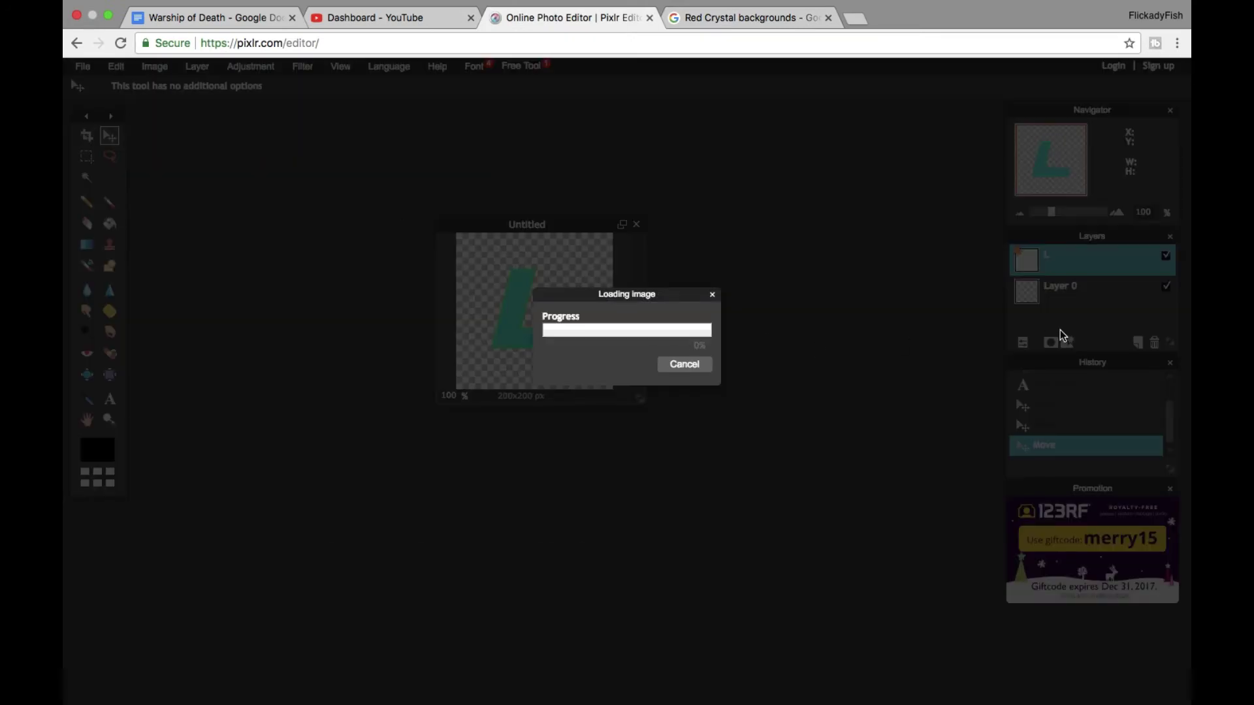
pyautogui.click(720, 417)
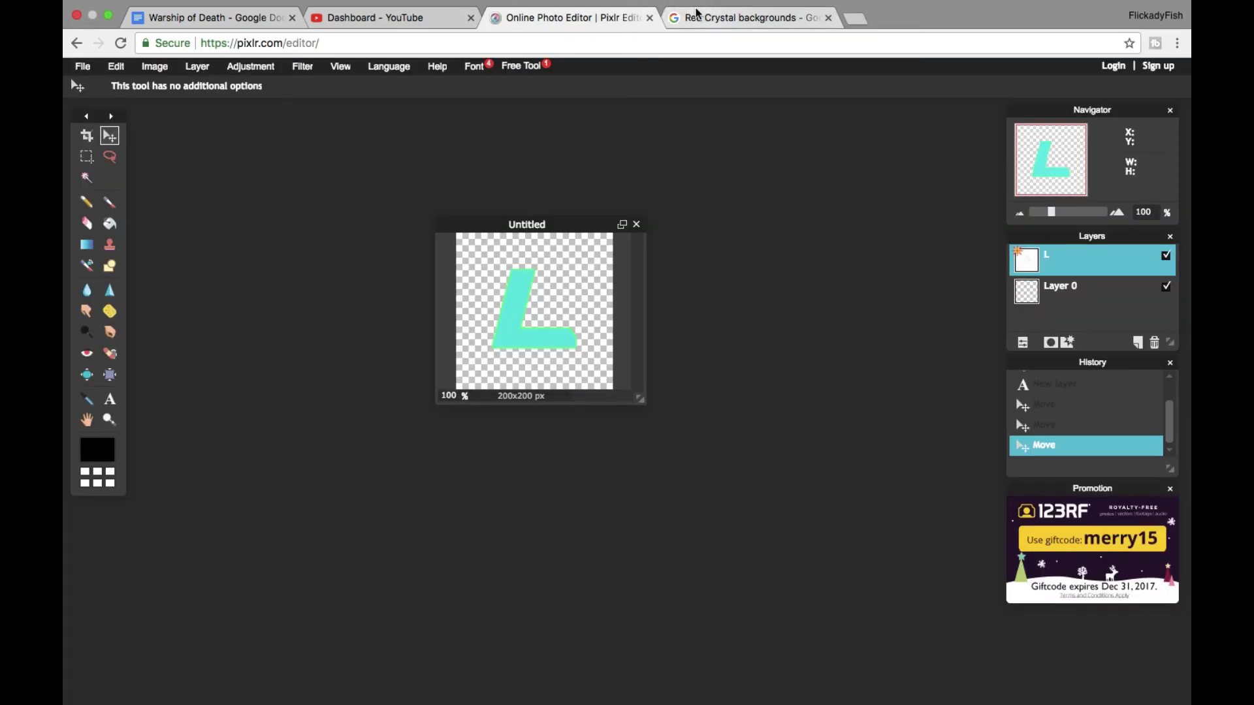
# Step: Copy the red glitter crystal image's address from the results and return to Pixlr
pyautogui.click(764, 18)
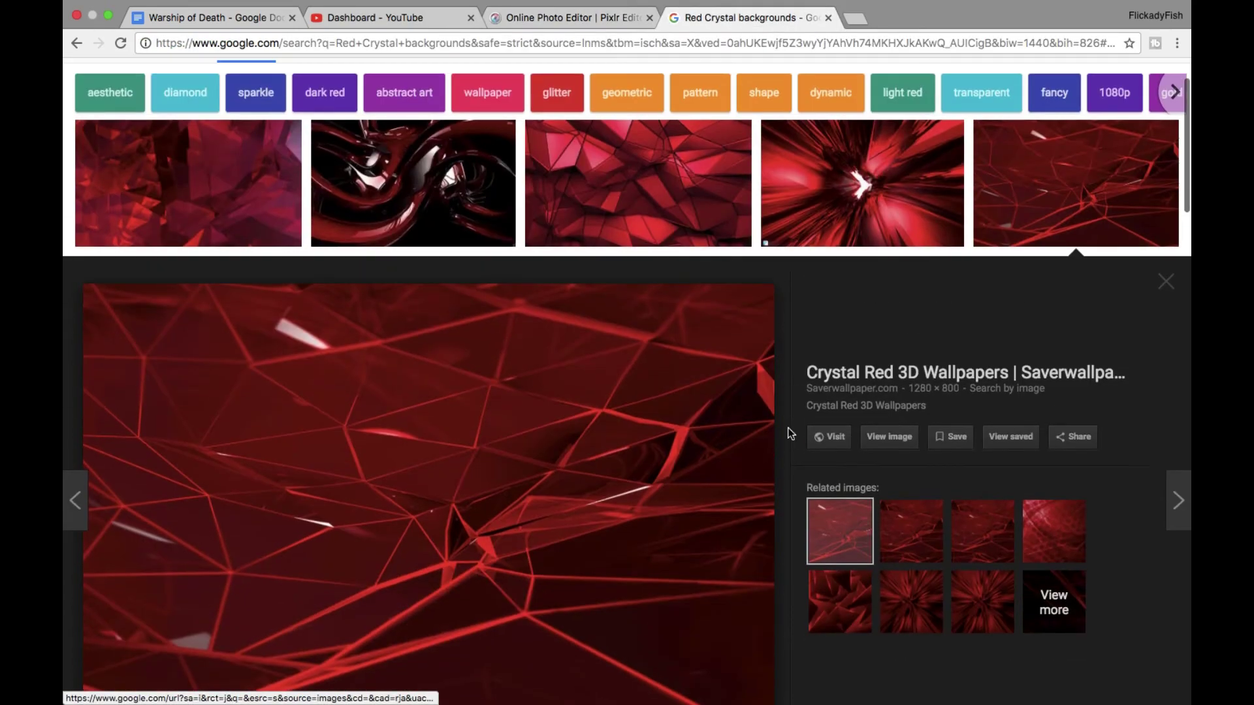
pyautogui.scroll(-10, 787, 429)
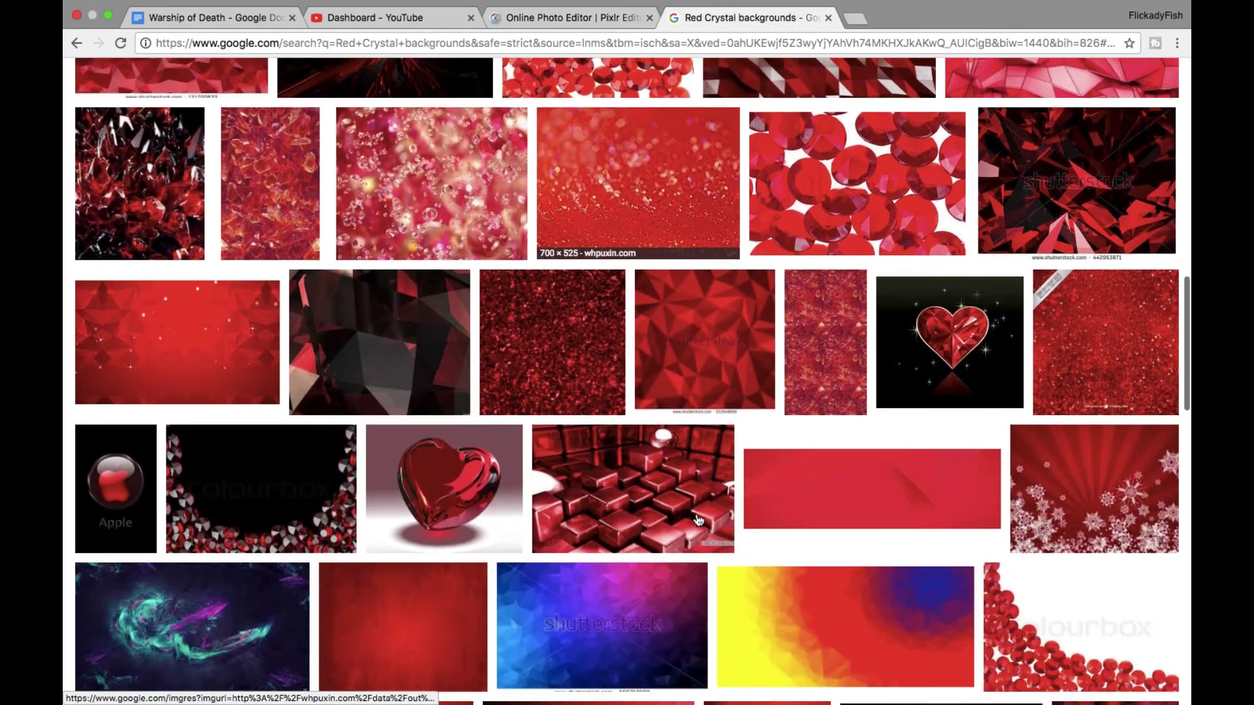
pyautogui.scroll(-2, 698, 520)
pyautogui.click(556, 308)
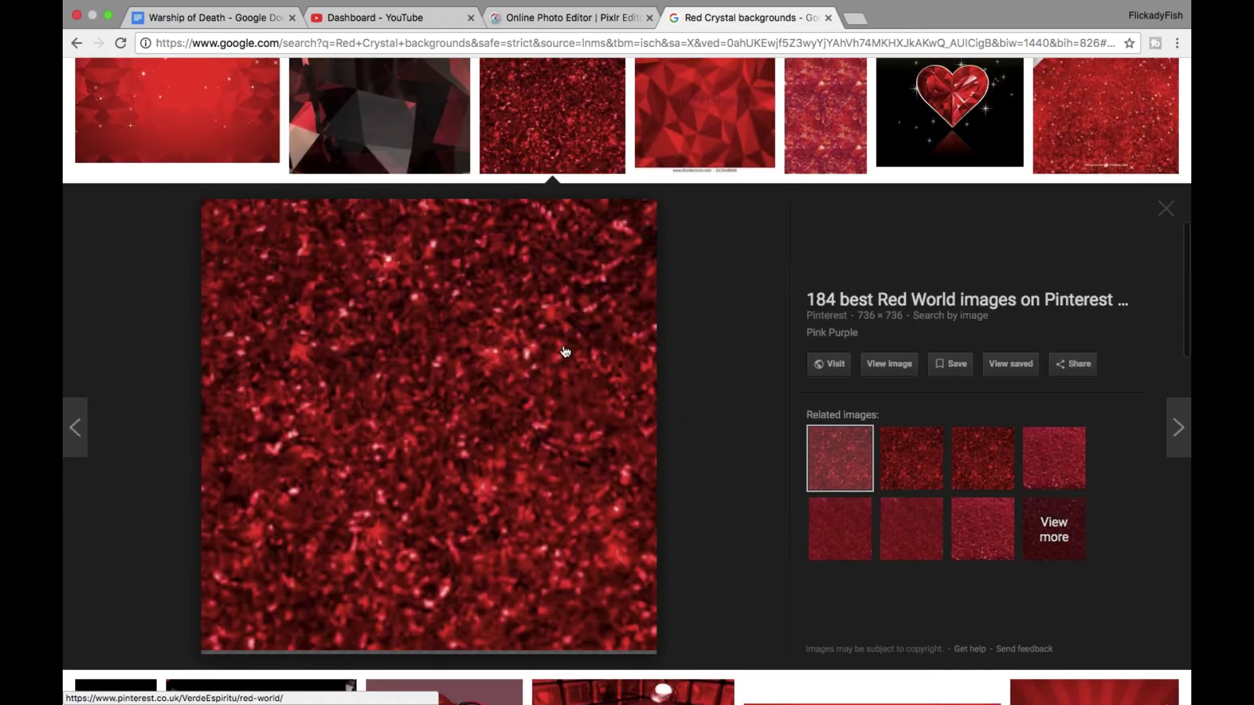
pyautogui.rightClick(557, 392)
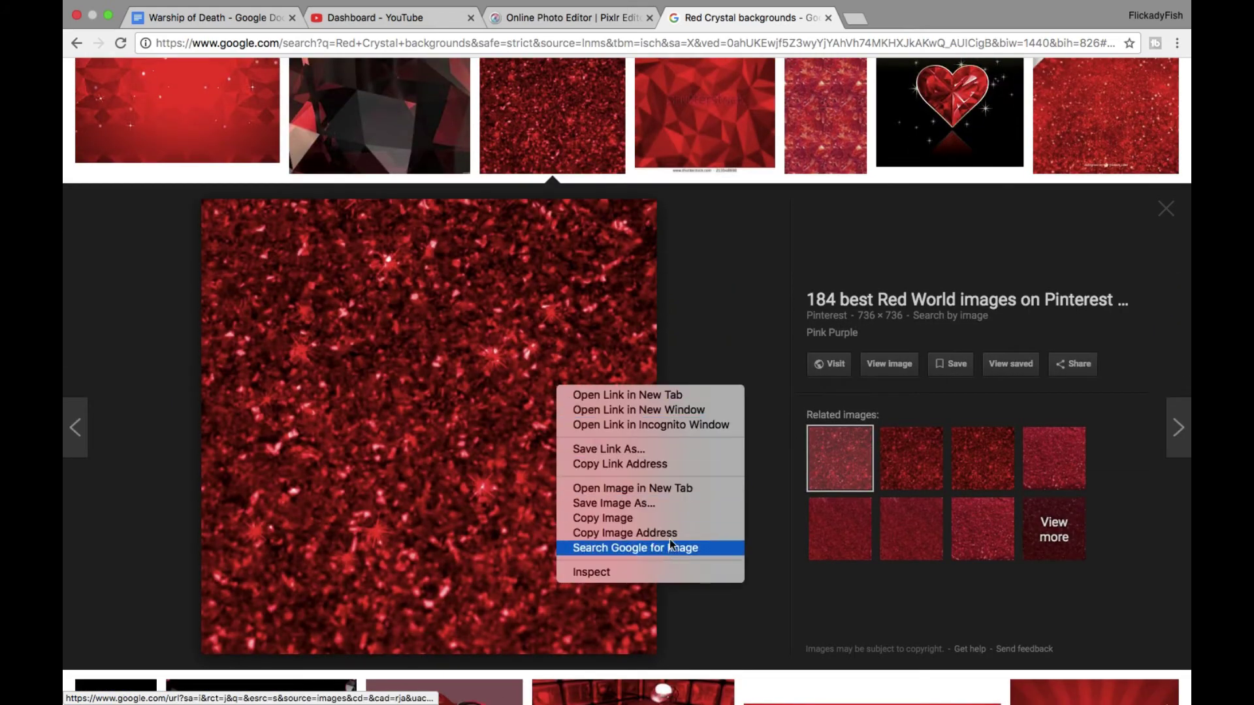
pyautogui.click(653, 531)
pyautogui.click(605, 23)
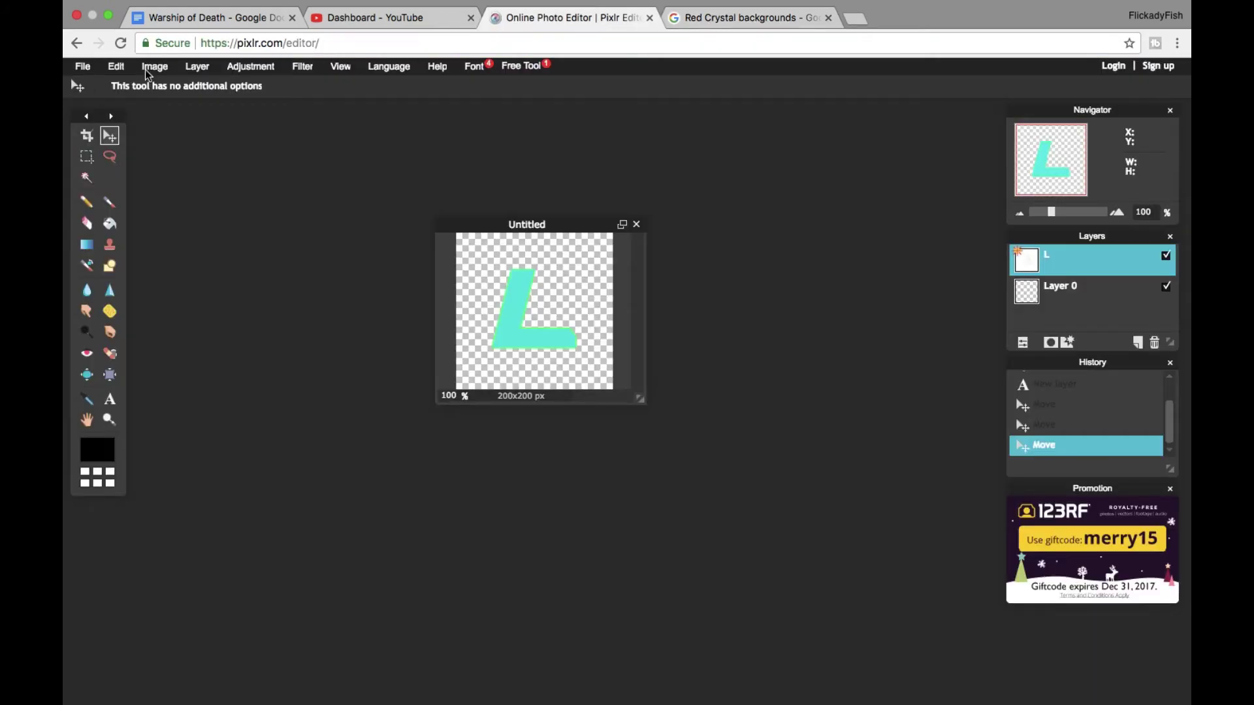
# Step: Open the red glitter crystal image in Pixlr from its copied web address
pyautogui.click(83, 66)
pyautogui.click(126, 114)
pyautogui.hotkey('ctrl', 'v')
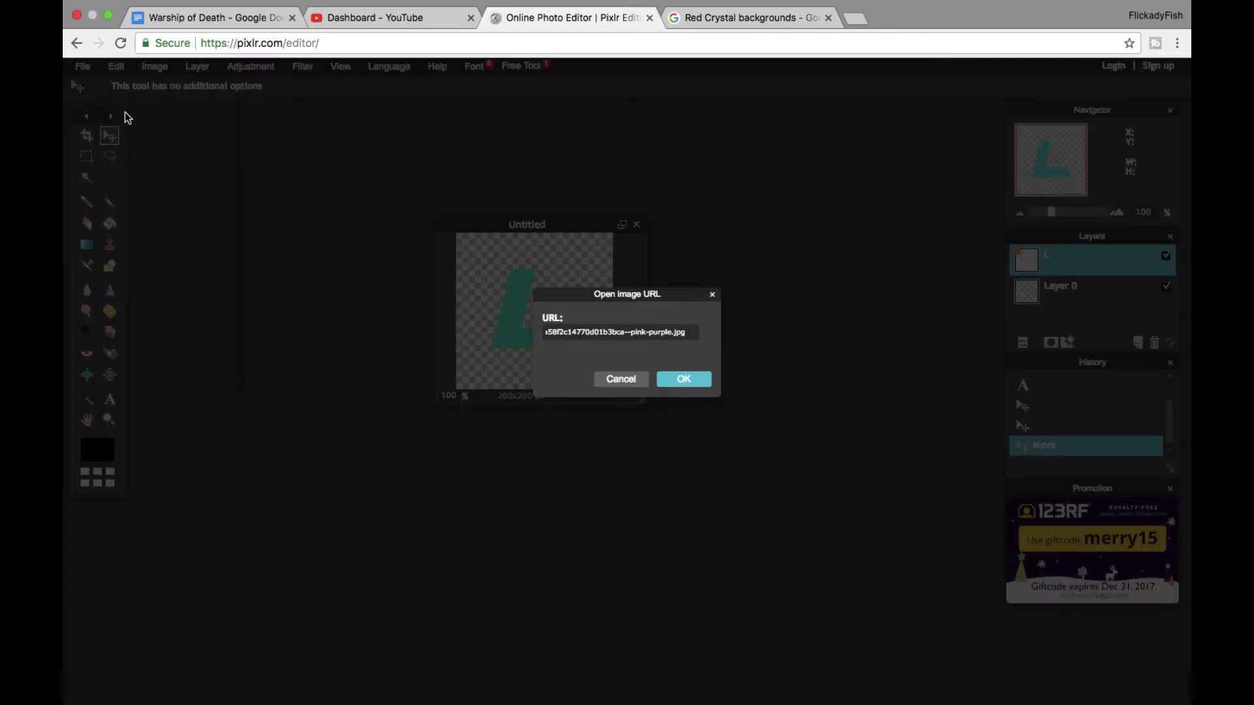
pyautogui.press('Return')
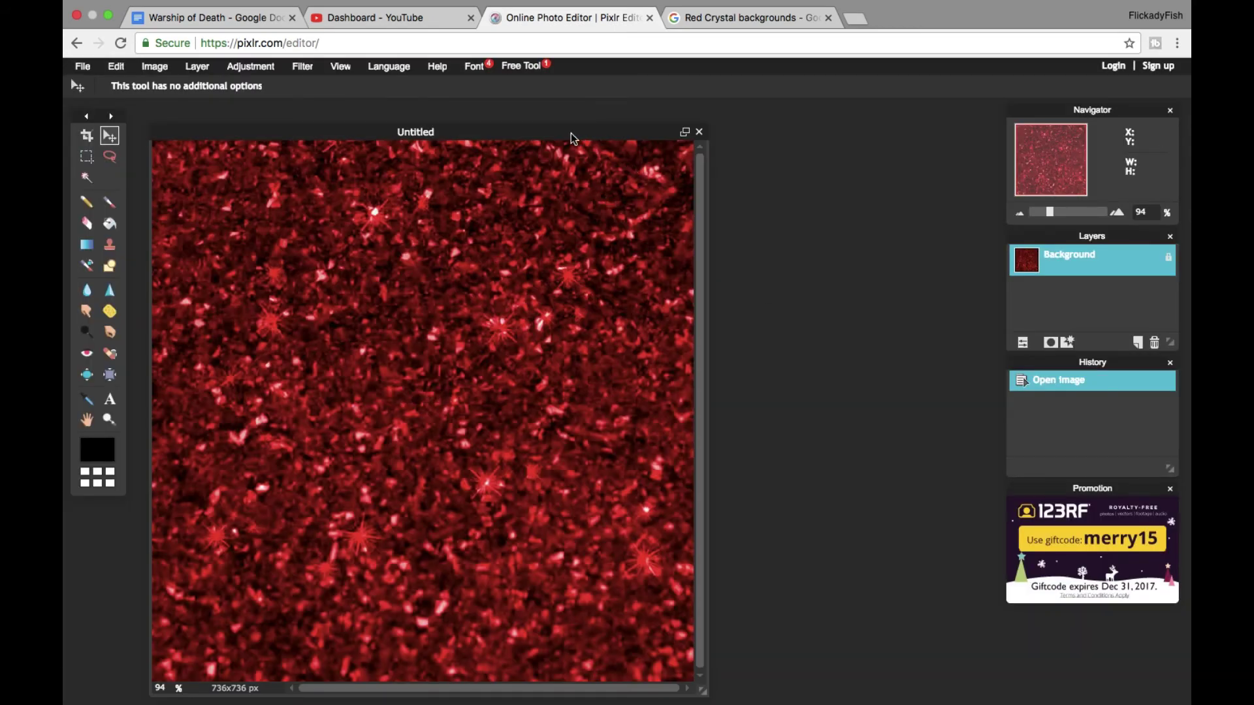
# Step: Copy the crystal layer into the L document, place it beneath the L layer, and reselect L
pyautogui.moveTo(571, 132); pyautogui.dragTo(645, 489)
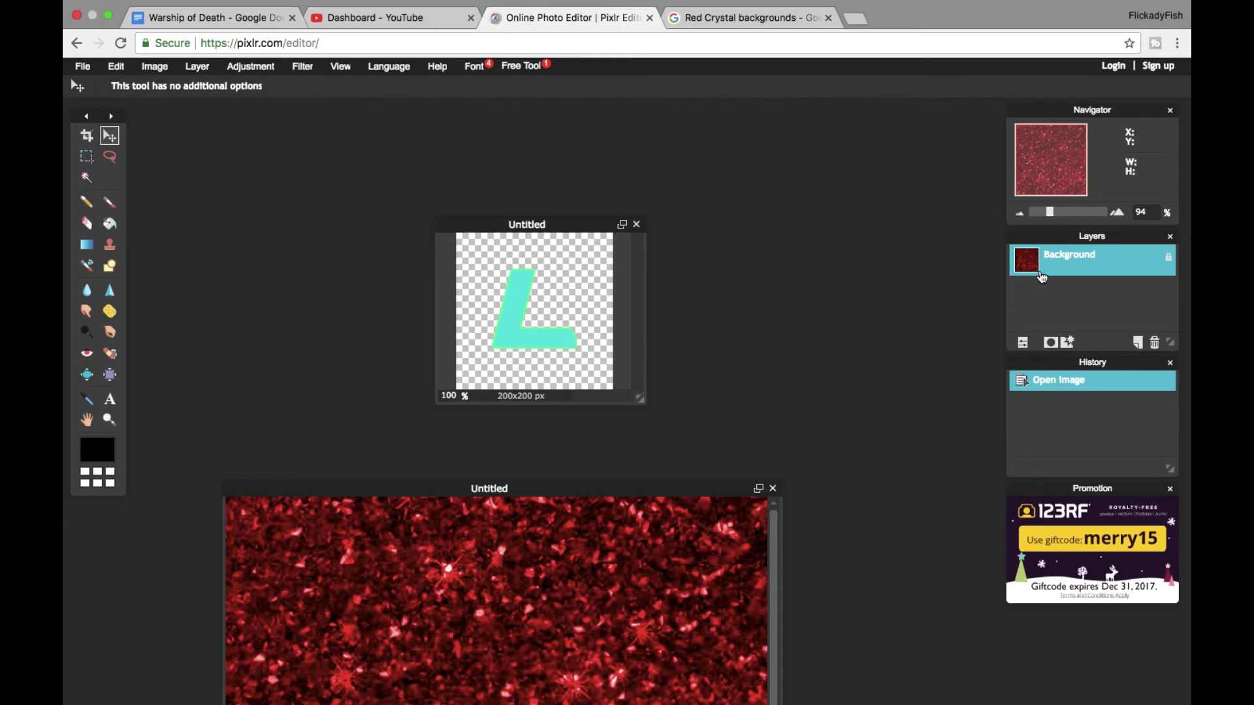
pyautogui.moveTo(1042, 277); pyautogui.dragTo(560, 296)
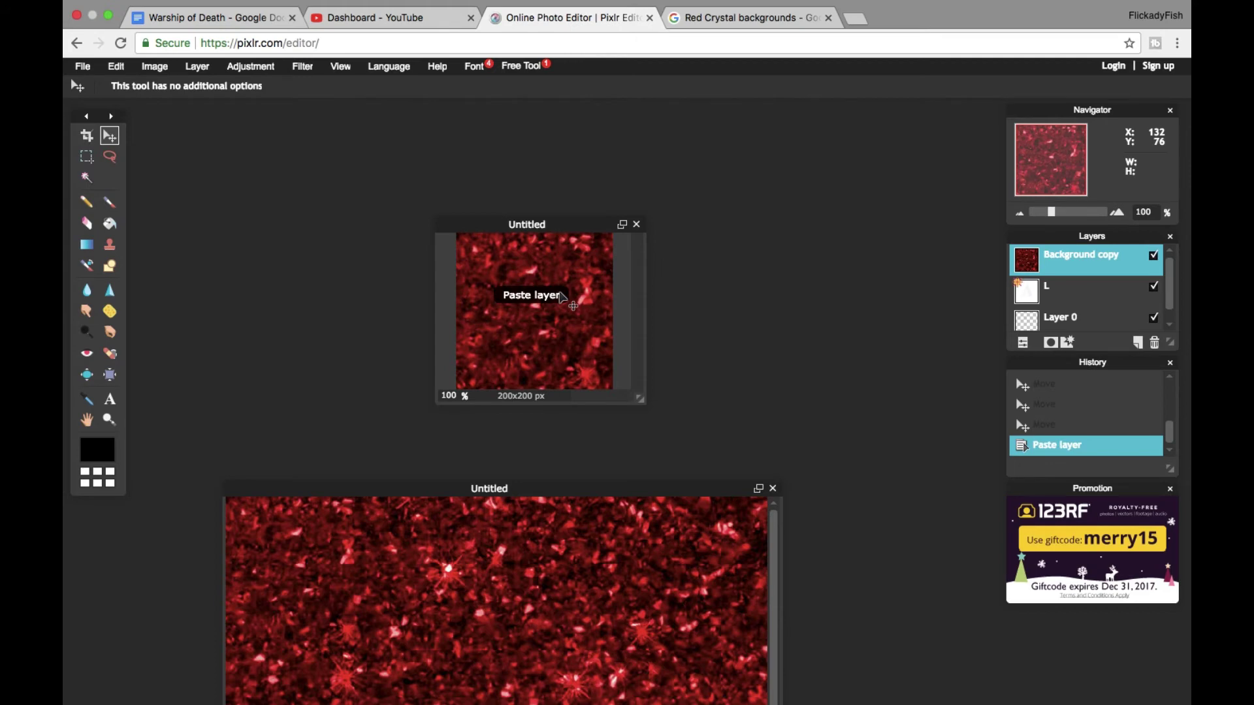
pyautogui.moveTo(1067, 262); pyautogui.dragTo(1078, 313)
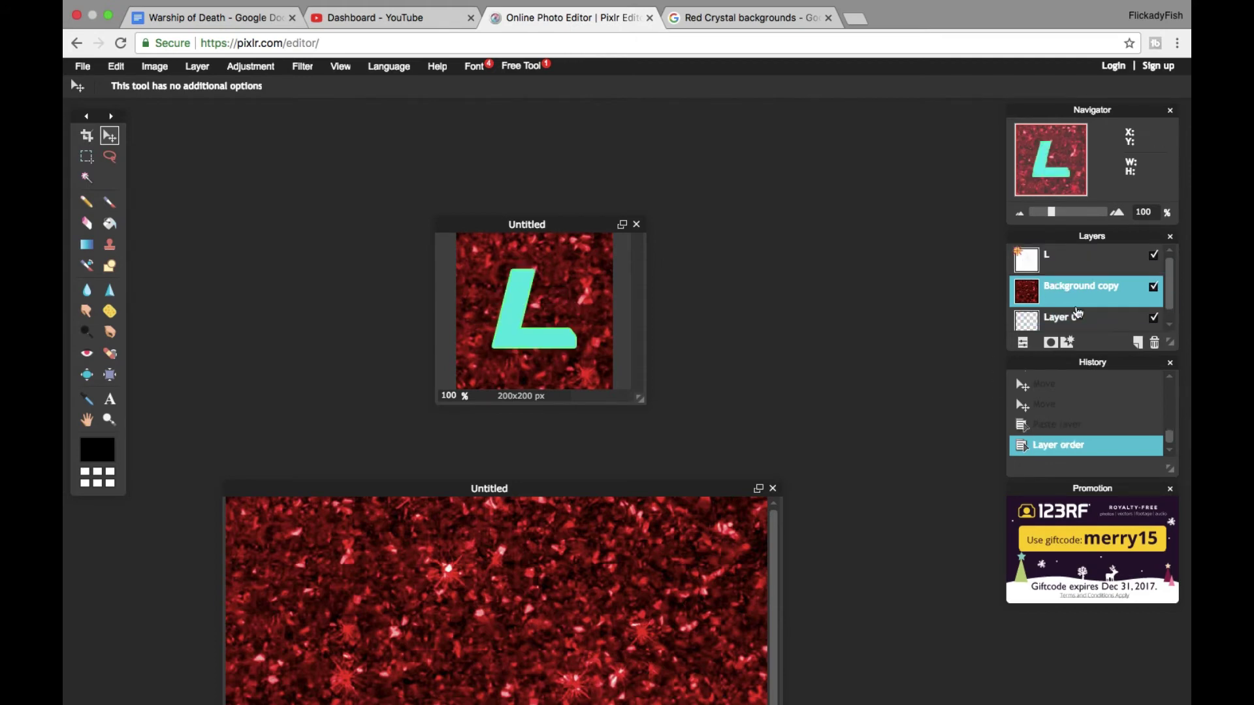
pyautogui.click(1085, 260)
# Step: Change the L's outer glow colour to violet-blue, hue 257 (#5a1ff0)
pyautogui.rightClick(1085, 258)
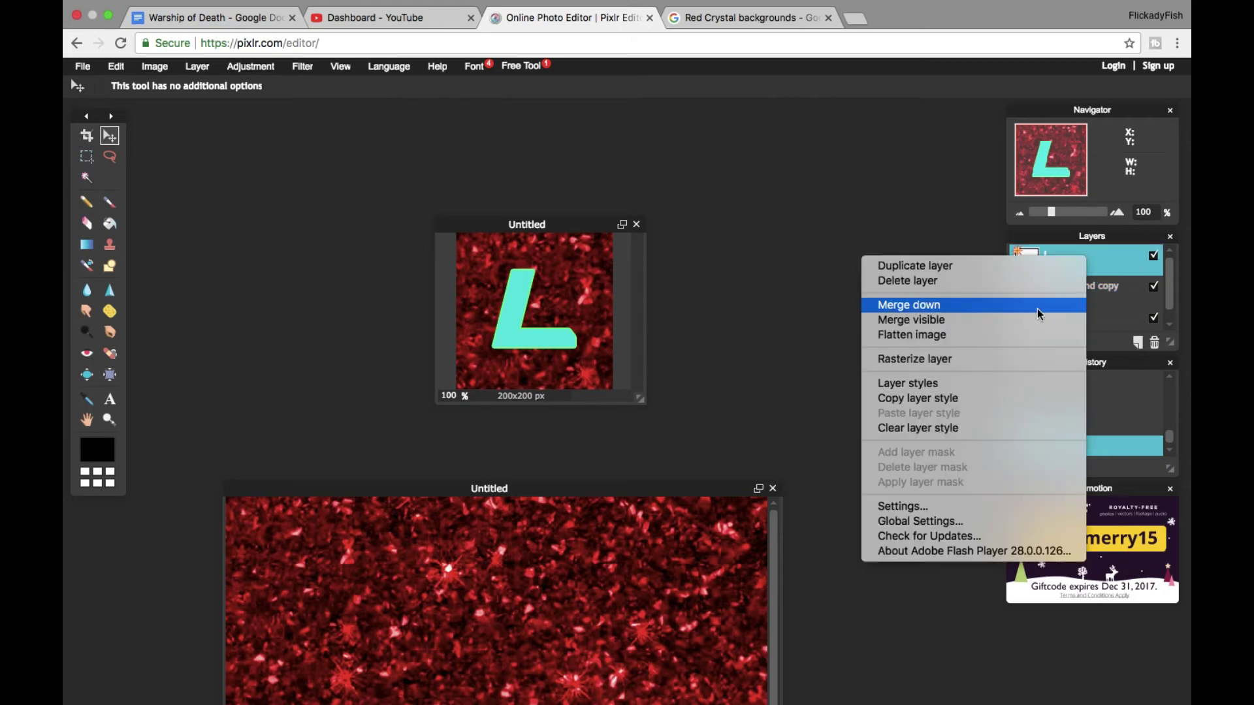
pyautogui.click(933, 383)
pyautogui.click(531, 292)
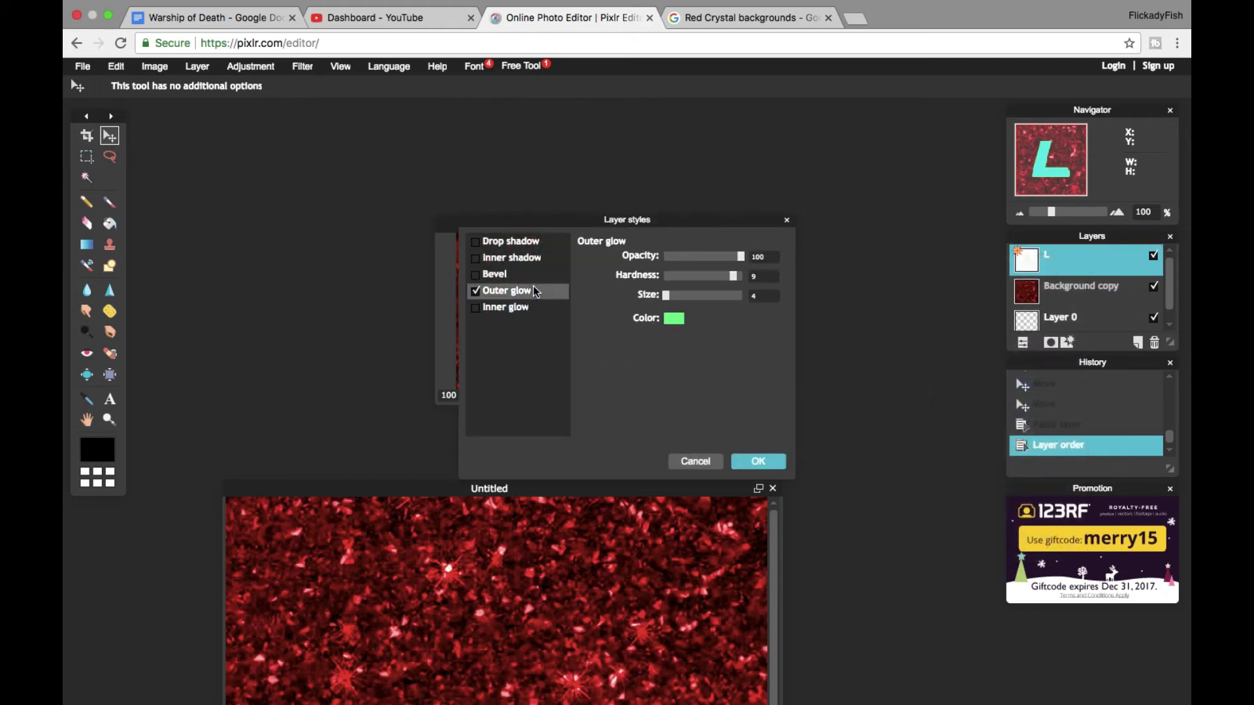
pyautogui.click(669, 323)
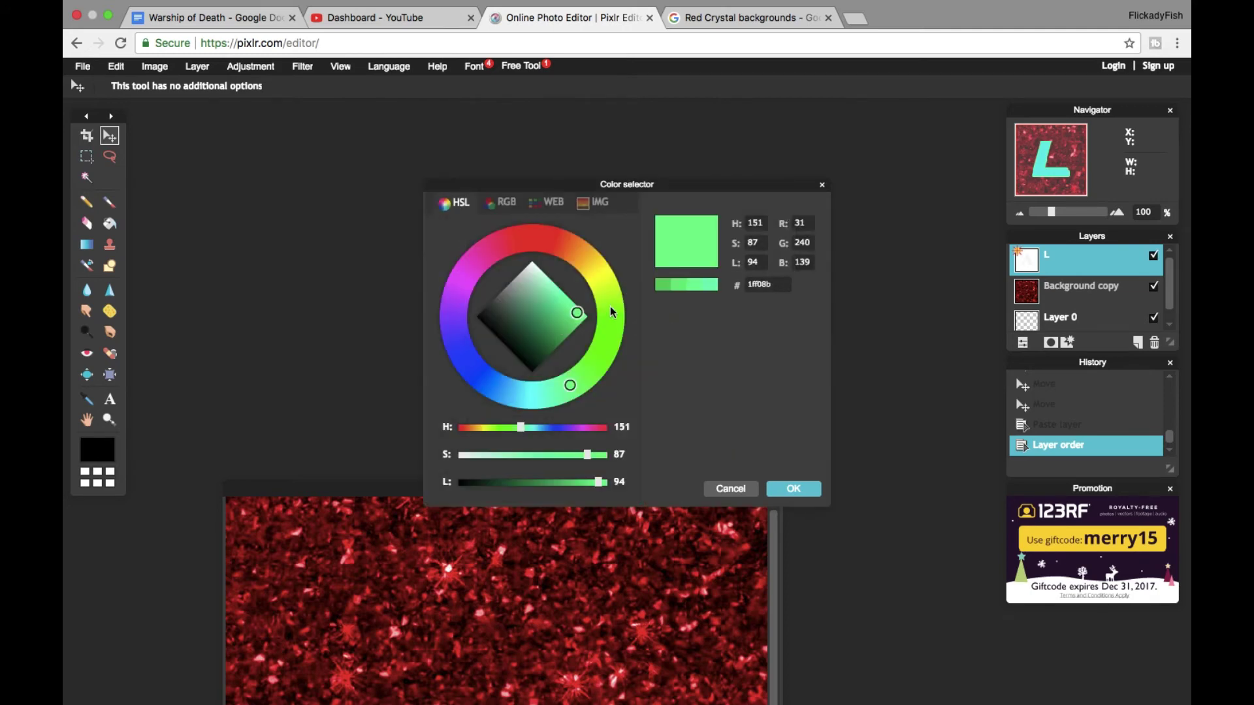
pyautogui.moveTo(611, 315)
pyautogui.mouseDown()
pyautogui.moveTo(559, 248)
pyautogui.moveTo(532, 239)
pyautogui.moveTo(460, 287)
pyautogui.moveTo(449, 312)
pyautogui.moveTo(499, 248)
pyautogui.moveTo(456, 333)
pyautogui.mouseUp()
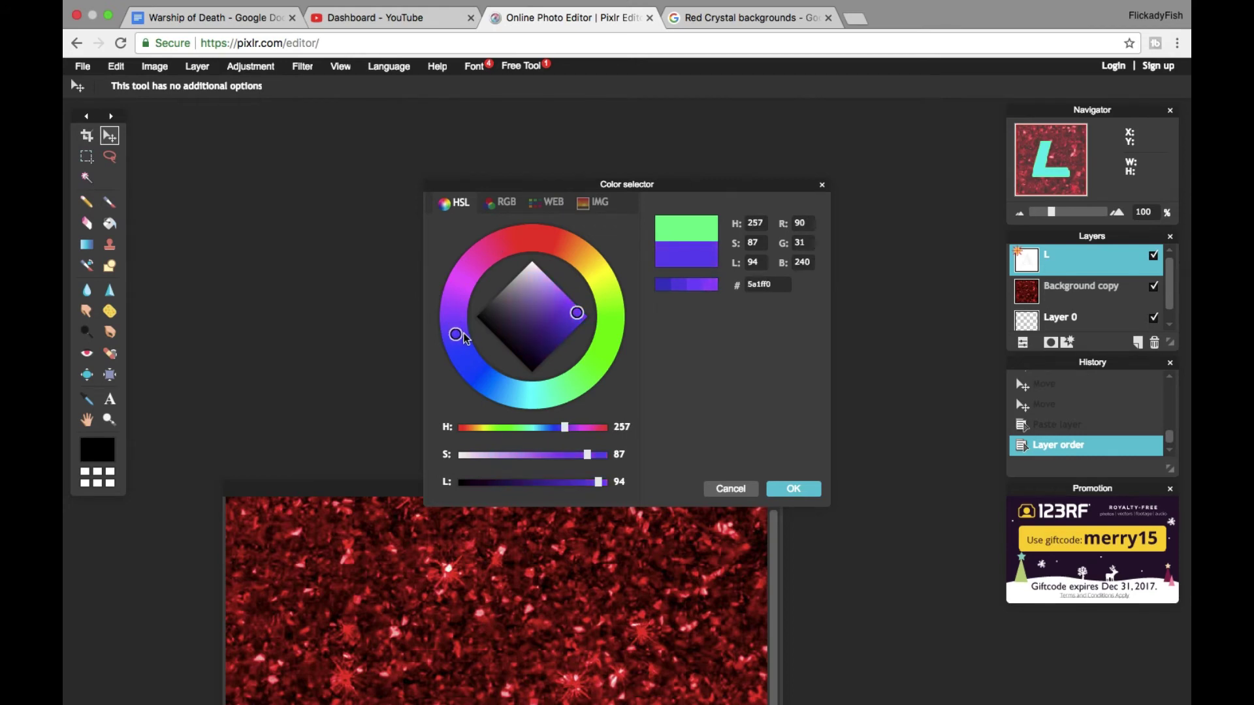
pyautogui.click(797, 497)
pyautogui.click(782, 466)
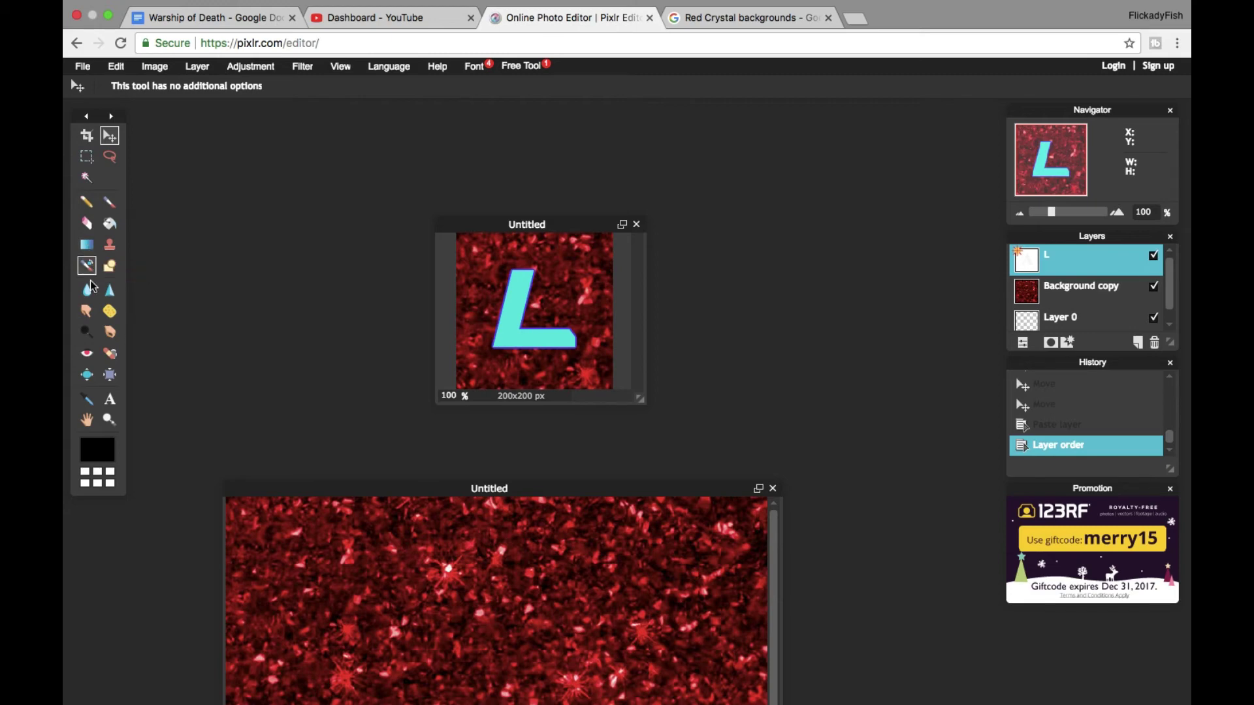
# Step: Move Layer 0 above the crystal background and draw a black rectangle along the bottom edge
pyautogui.click(111, 267)
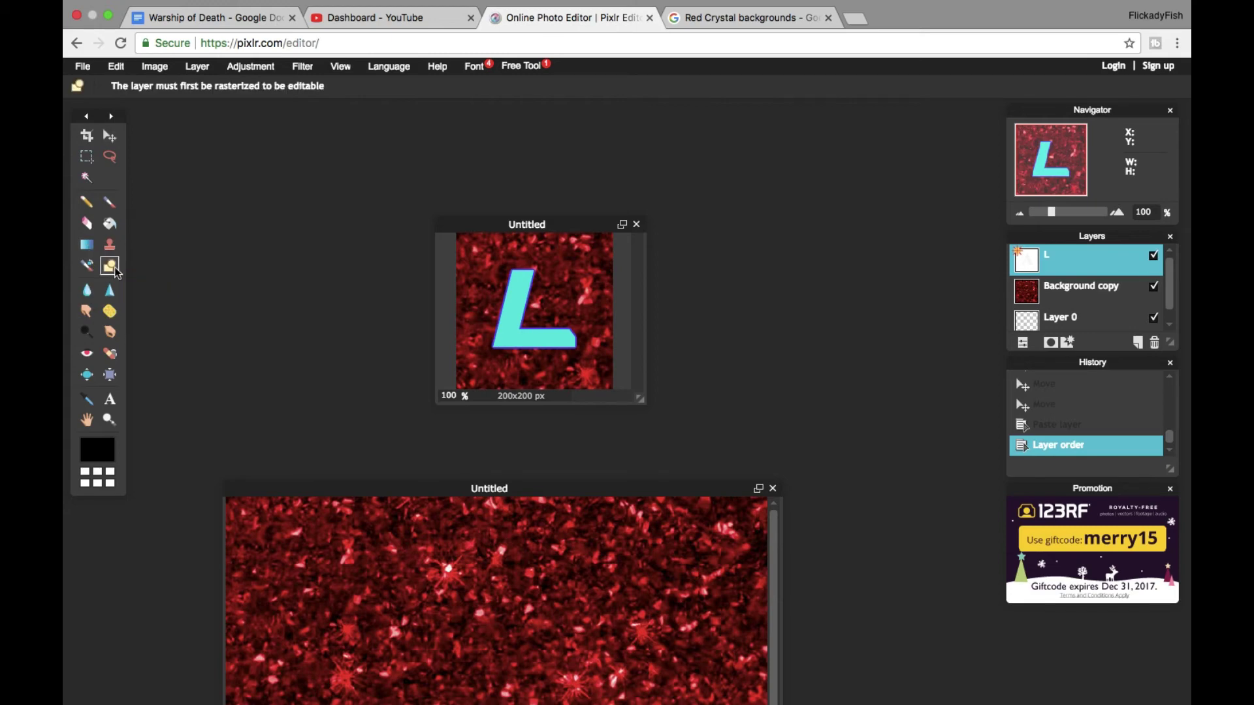
pyautogui.click(1043, 323)
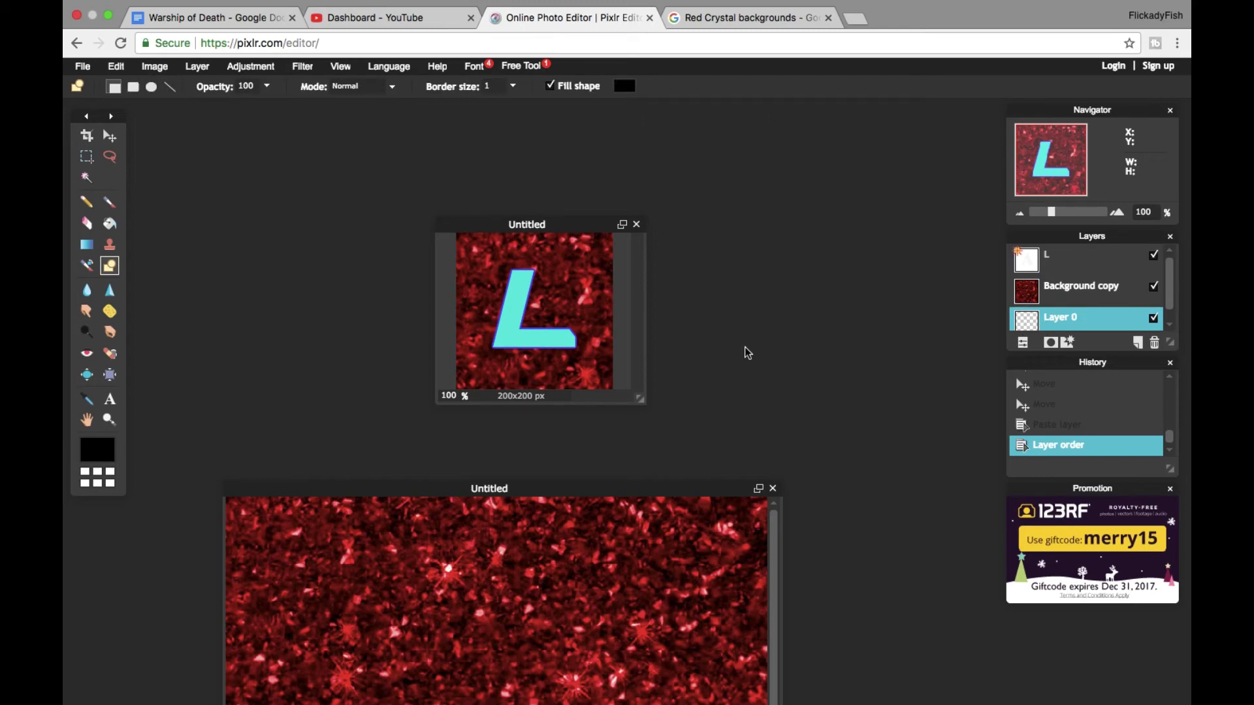
pyautogui.moveTo(1050, 319); pyautogui.dragTo(1058, 286)
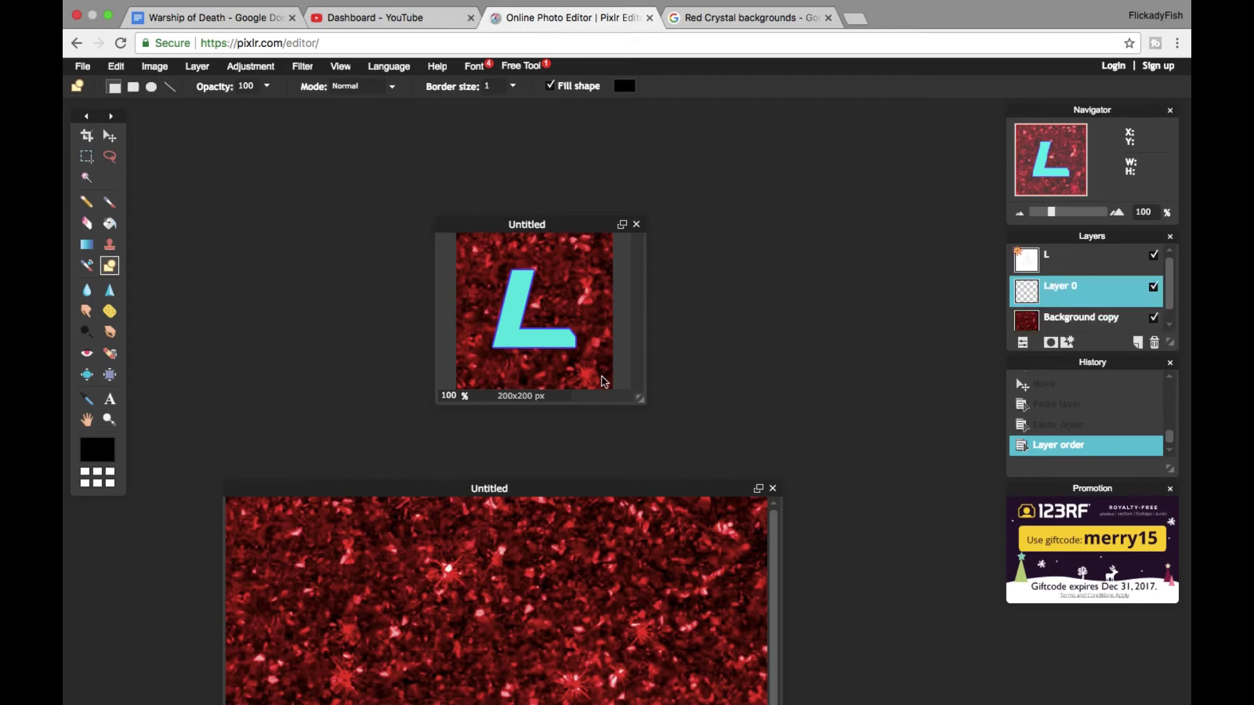
pyautogui.moveTo(454, 364)
pyautogui.mouseDown()
pyautogui.moveTo(618, 417)
pyautogui.moveTo(602, 293)
pyautogui.moveTo(634, 216)
pyautogui.mouseUp()
# Step: Draw black rectangles along the right, top and remaining edges to complete the border
pyautogui.click(636, 224)
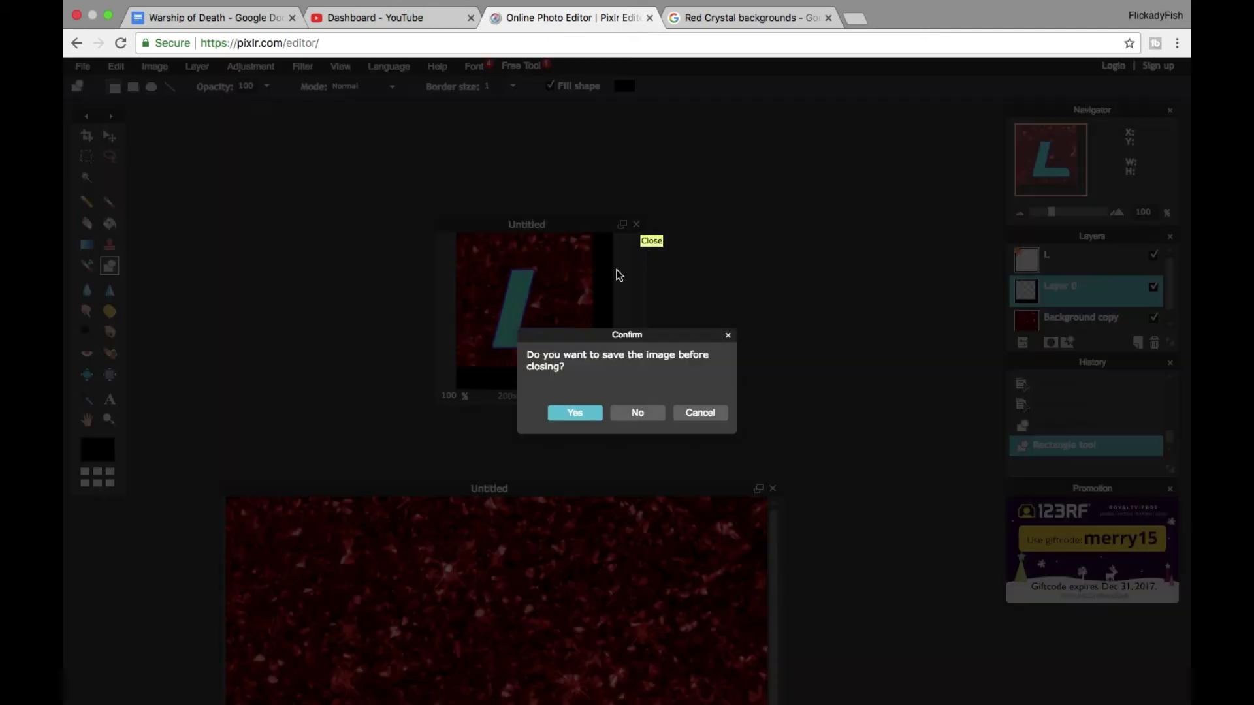
pyautogui.click(728, 336)
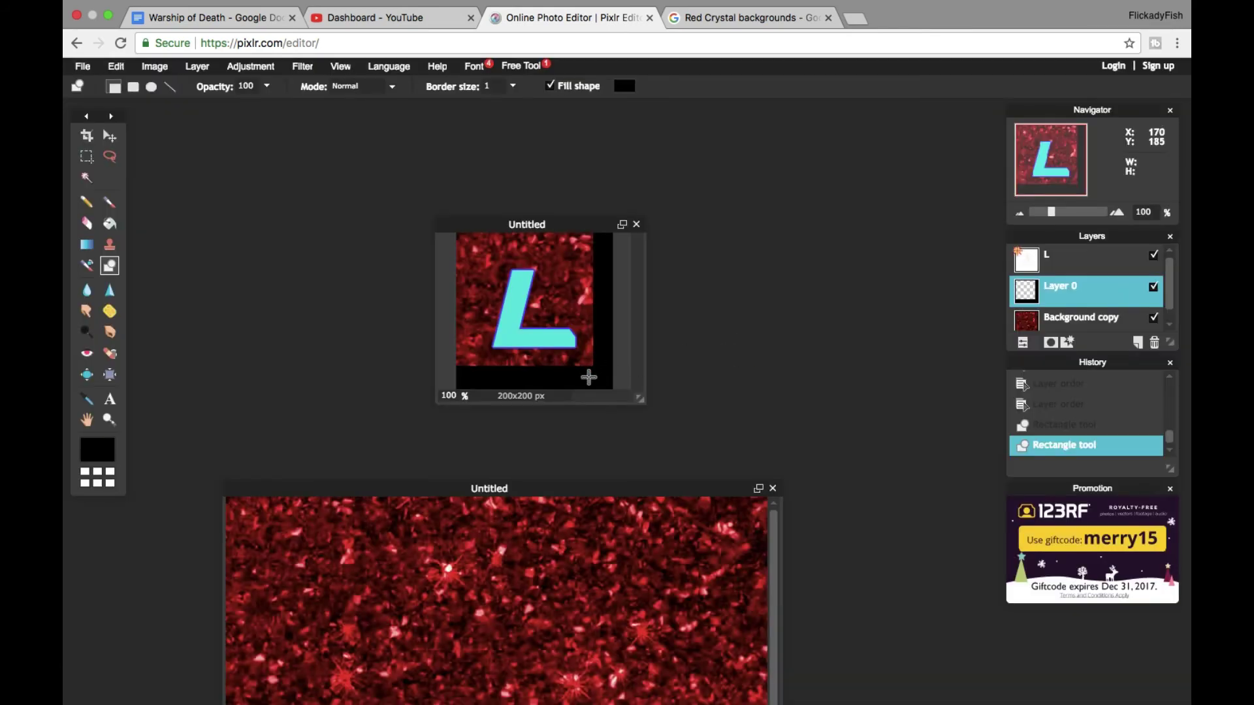
pyautogui.moveTo(588, 377)
pyautogui.mouseDown()
pyautogui.moveTo(612, 236)
pyautogui.moveTo(516, 229)
pyautogui.moveTo(445, 202)
pyautogui.mouseUp()
pyautogui.moveTo(456, 252); pyautogui.dragTo(498, 246)
pyautogui.moveTo(600, 254); pyautogui.dragTo(448, 213)
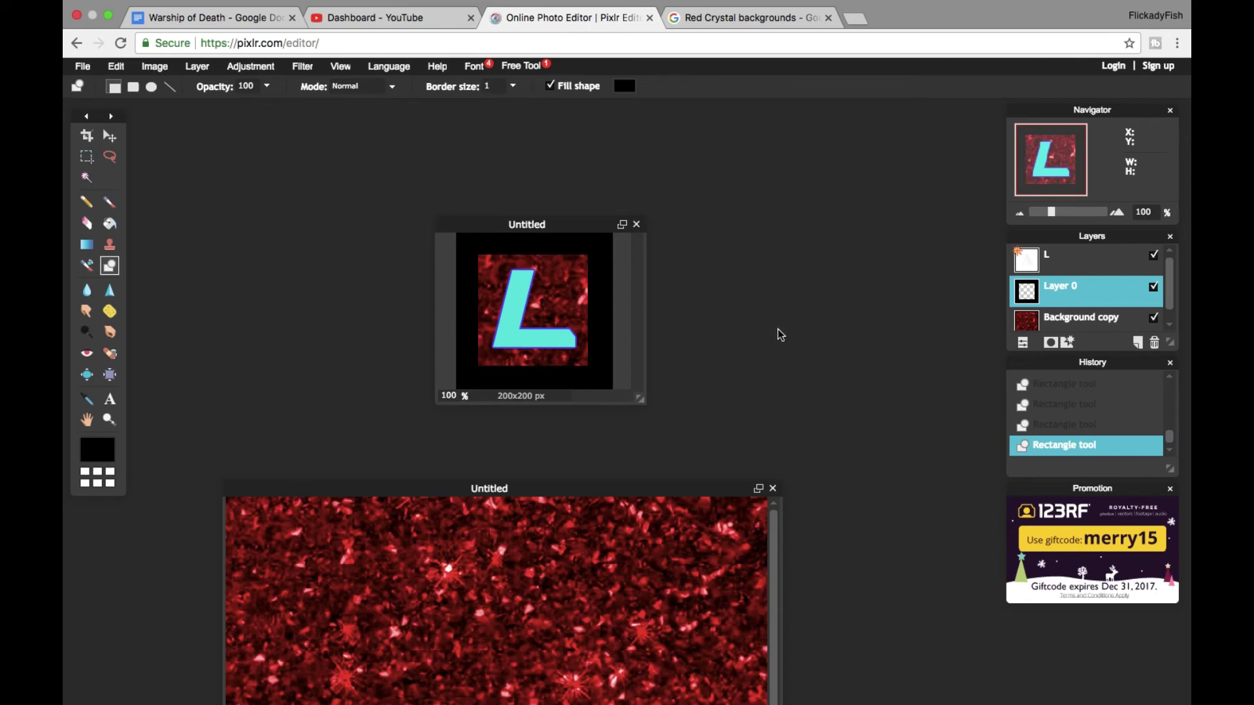
# Step: Apply a Gaussian blur of amount 98 to Layer 0, softening the black border into a vignette
pyautogui.click(276, 68)
pyautogui.moveTo(291, 67)
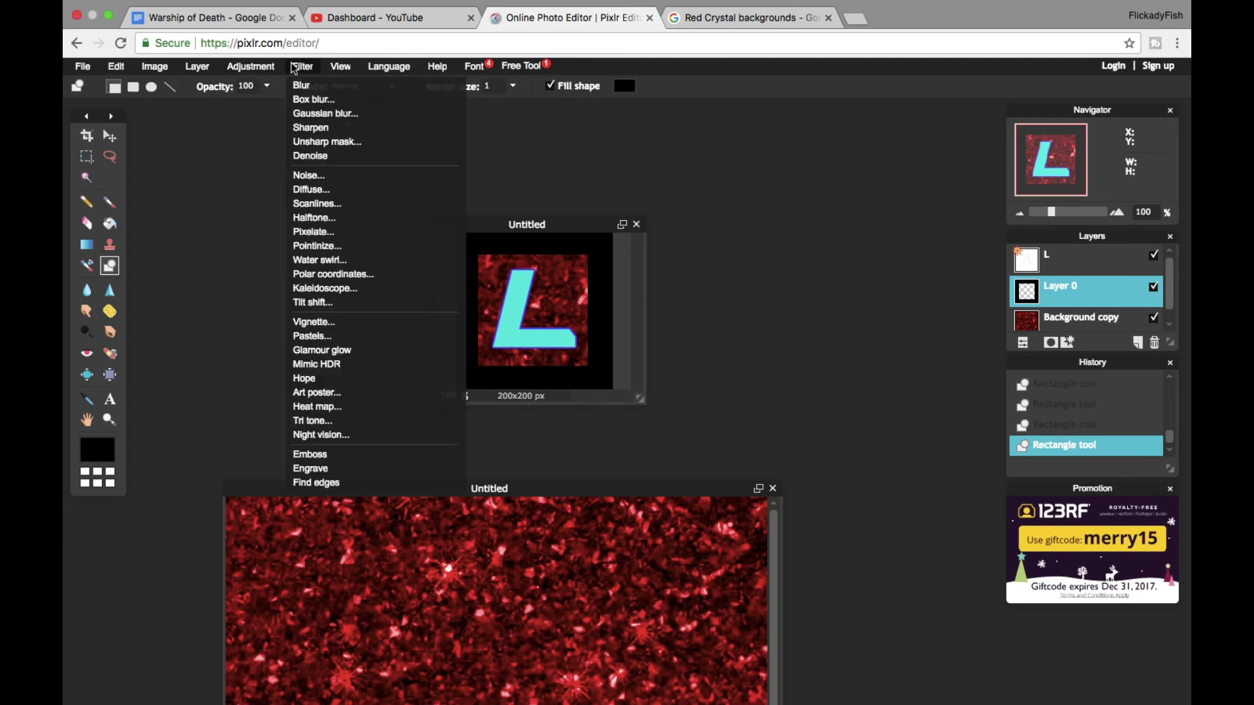
pyautogui.click(322, 114)
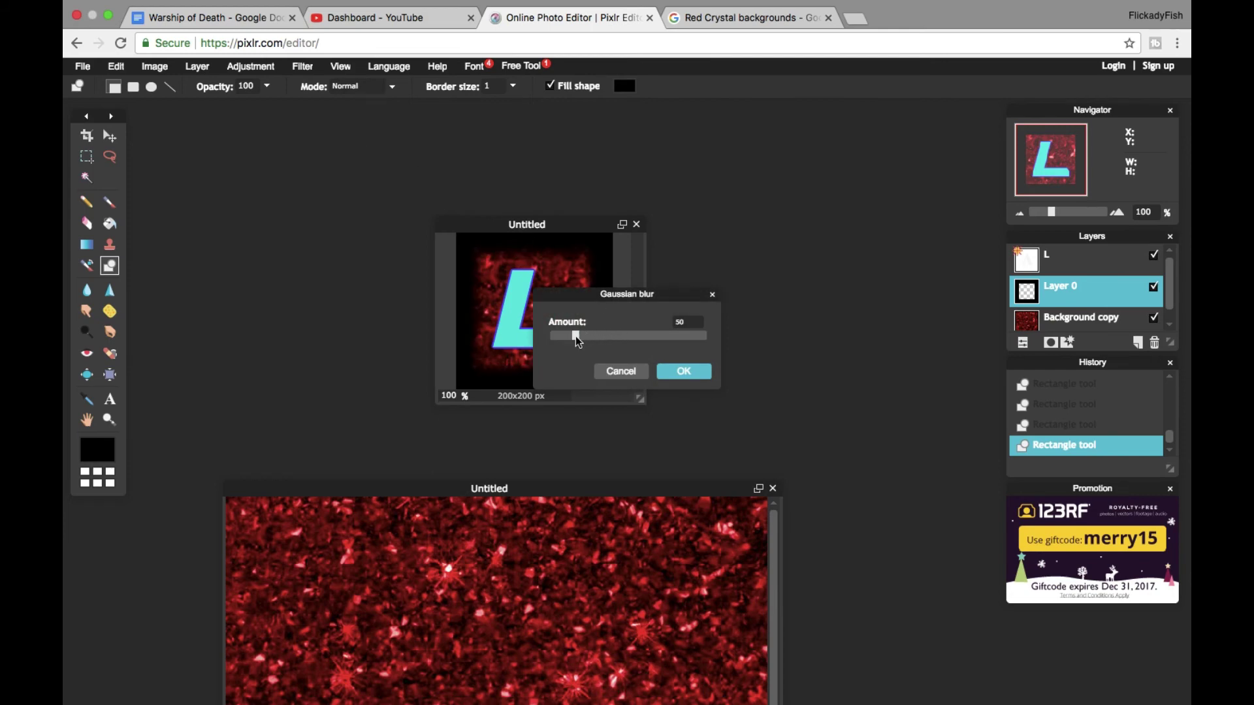
pyautogui.moveTo(578, 336); pyautogui.dragTo(607, 343)
pyautogui.click(683, 370)
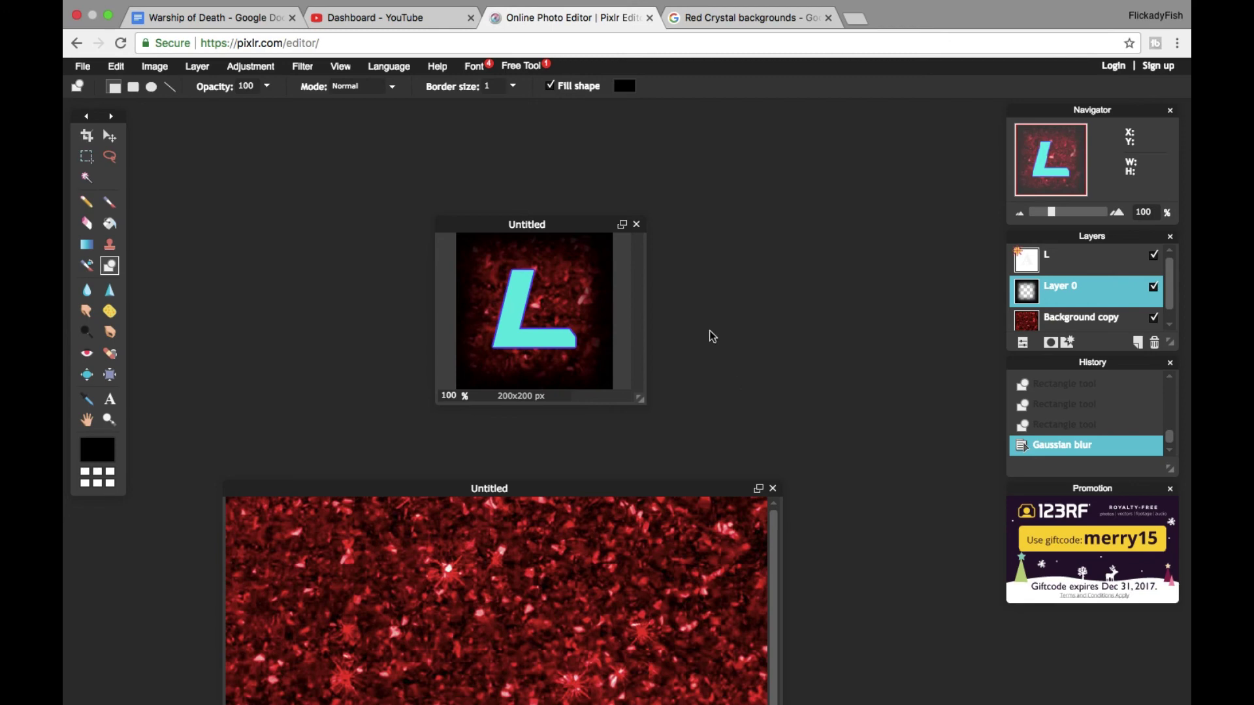
# Step: Save the logo as an Untitled PNG file on the Desktop
pyautogui.click(86, 68)
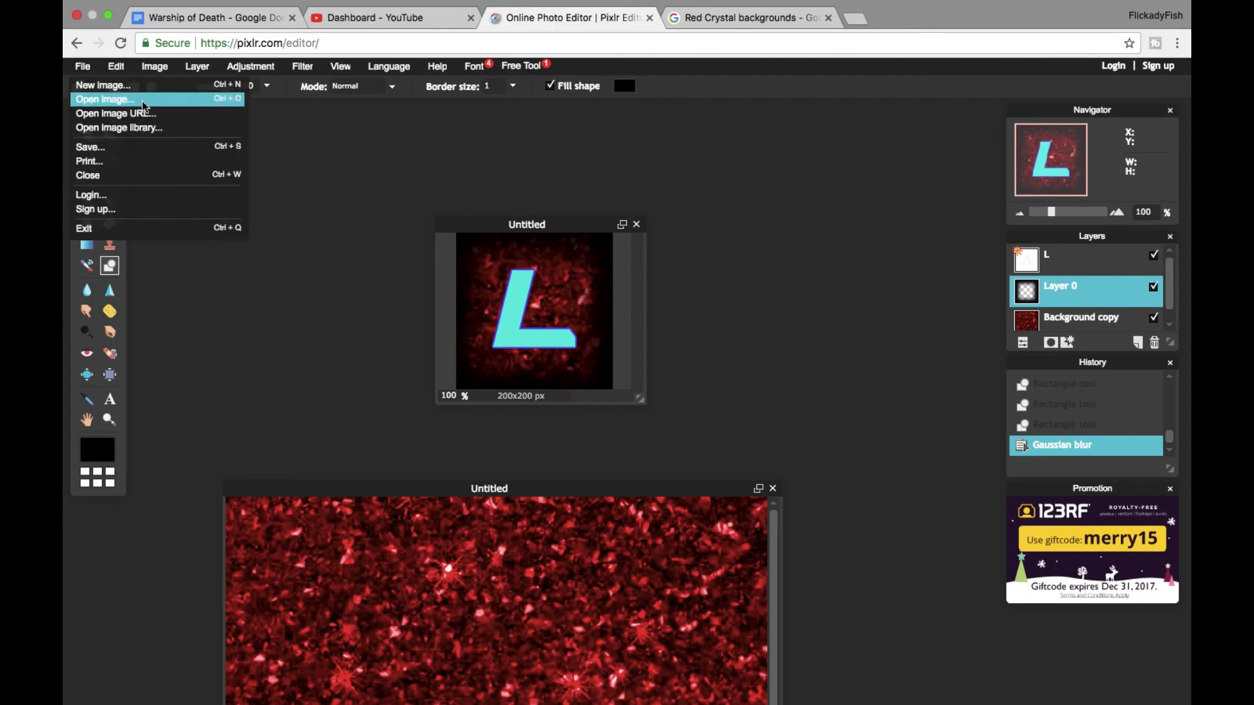
pyautogui.click(164, 147)
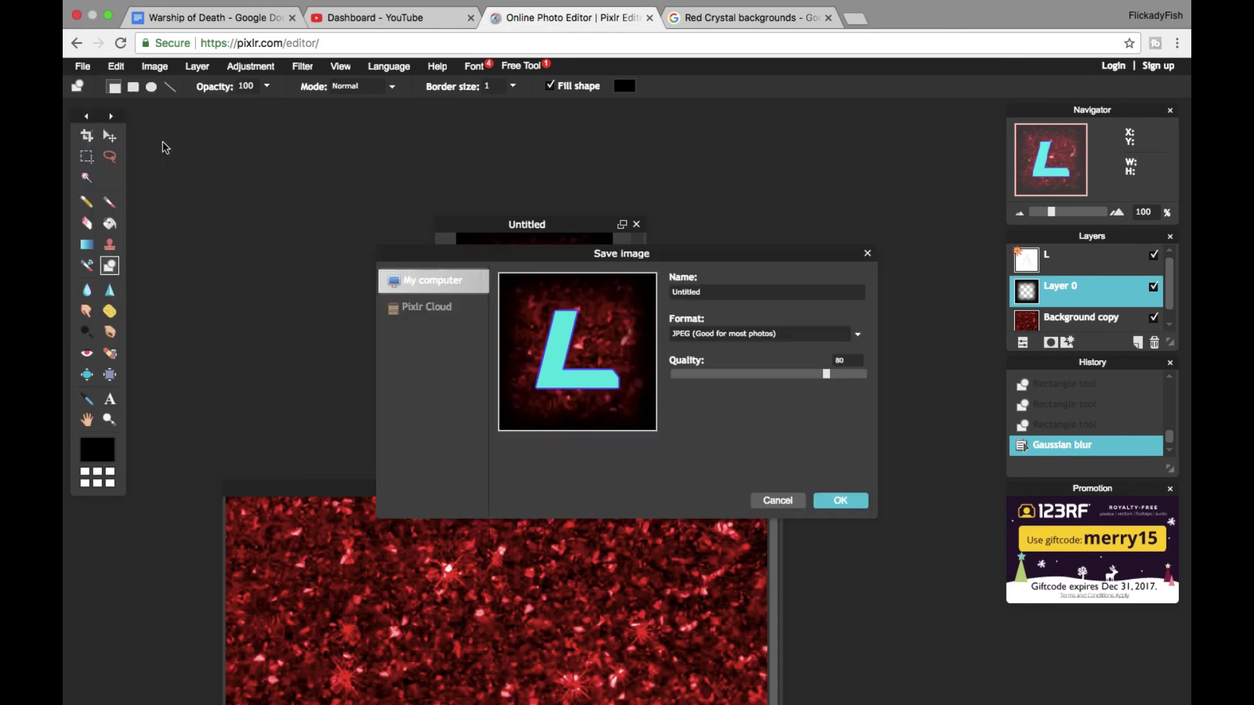
pyautogui.click(833, 336)
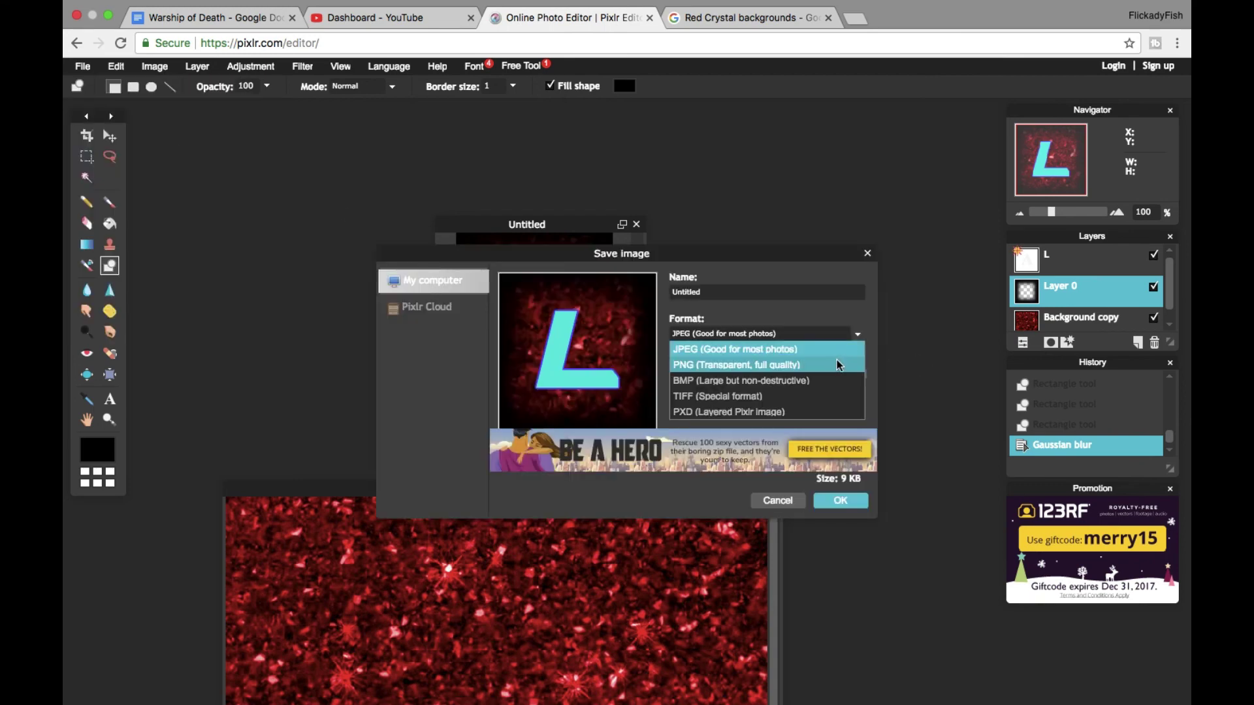
pyautogui.click(837, 363)
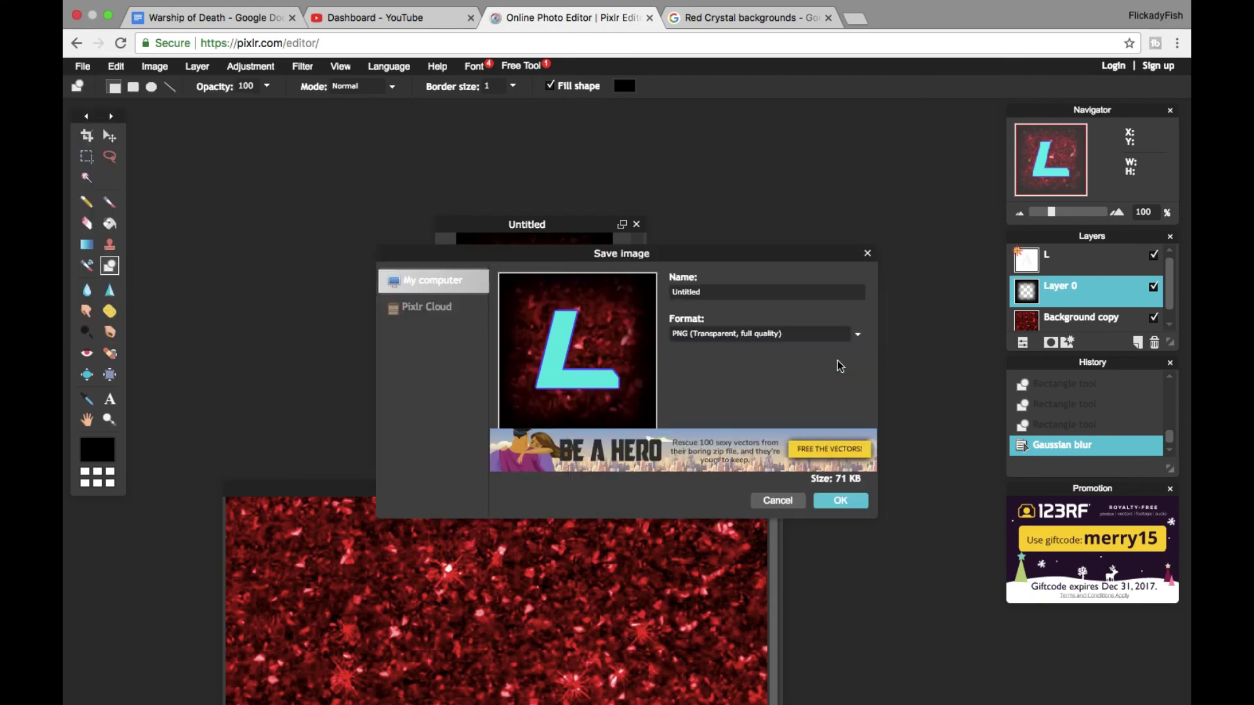
pyautogui.click(857, 507)
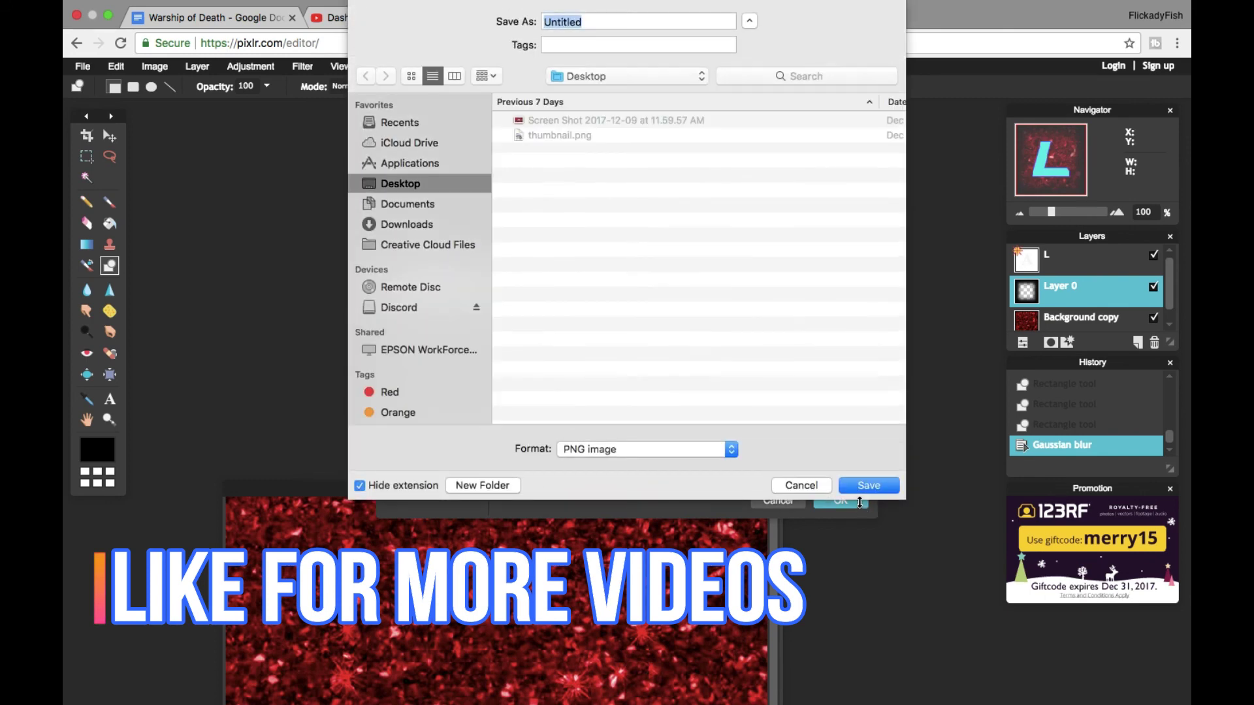
pyautogui.click(864, 491)
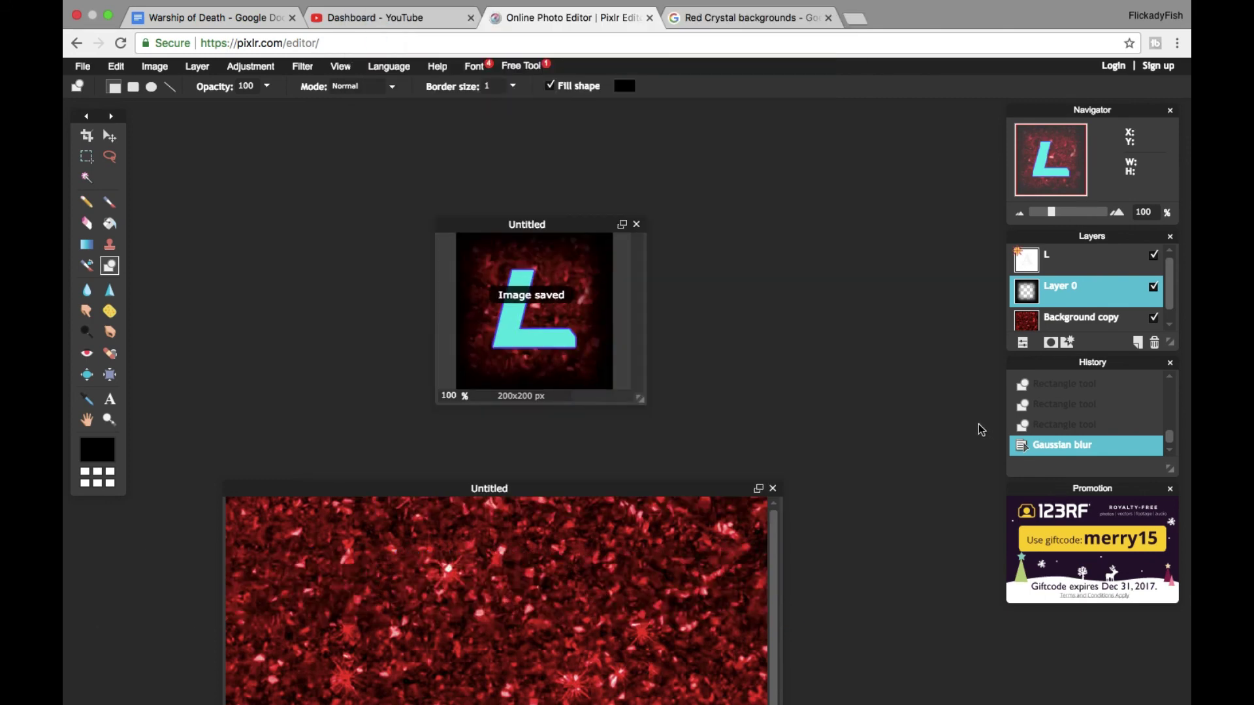
pyautogui.moveTo(757, 685)
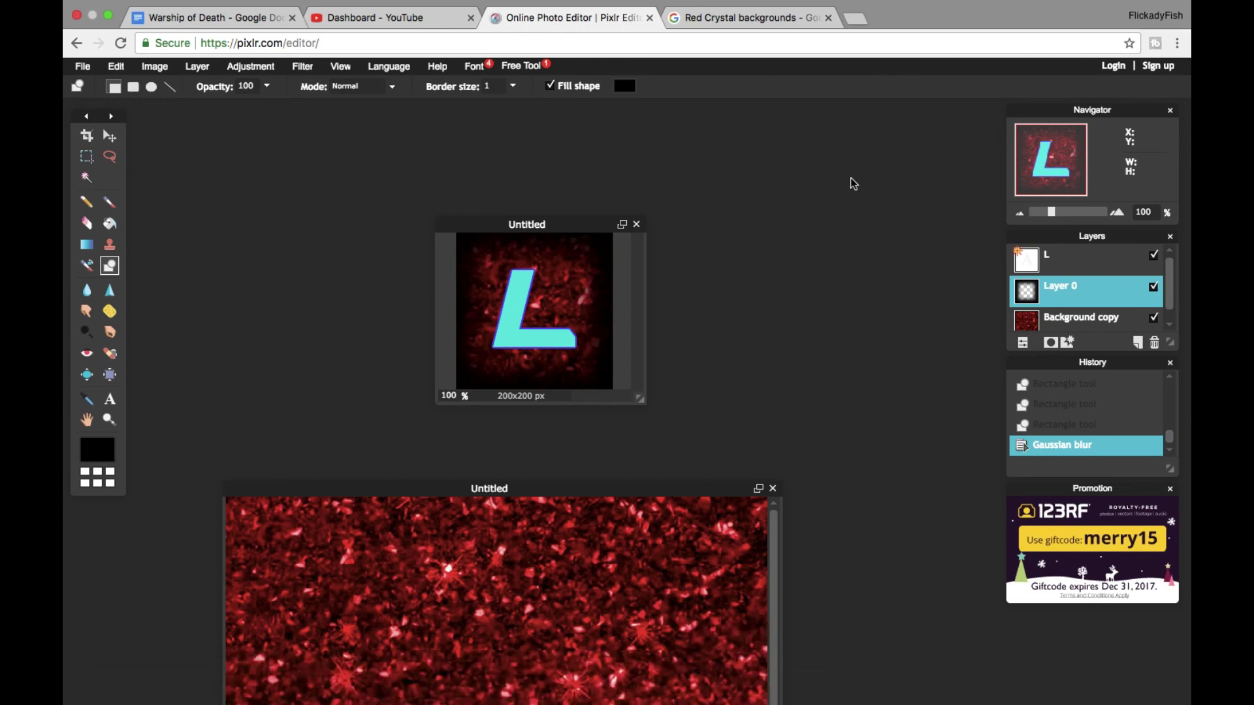
# Step: Close the Red Crystal backgrounds browser tab
pyautogui.click(827, 18)
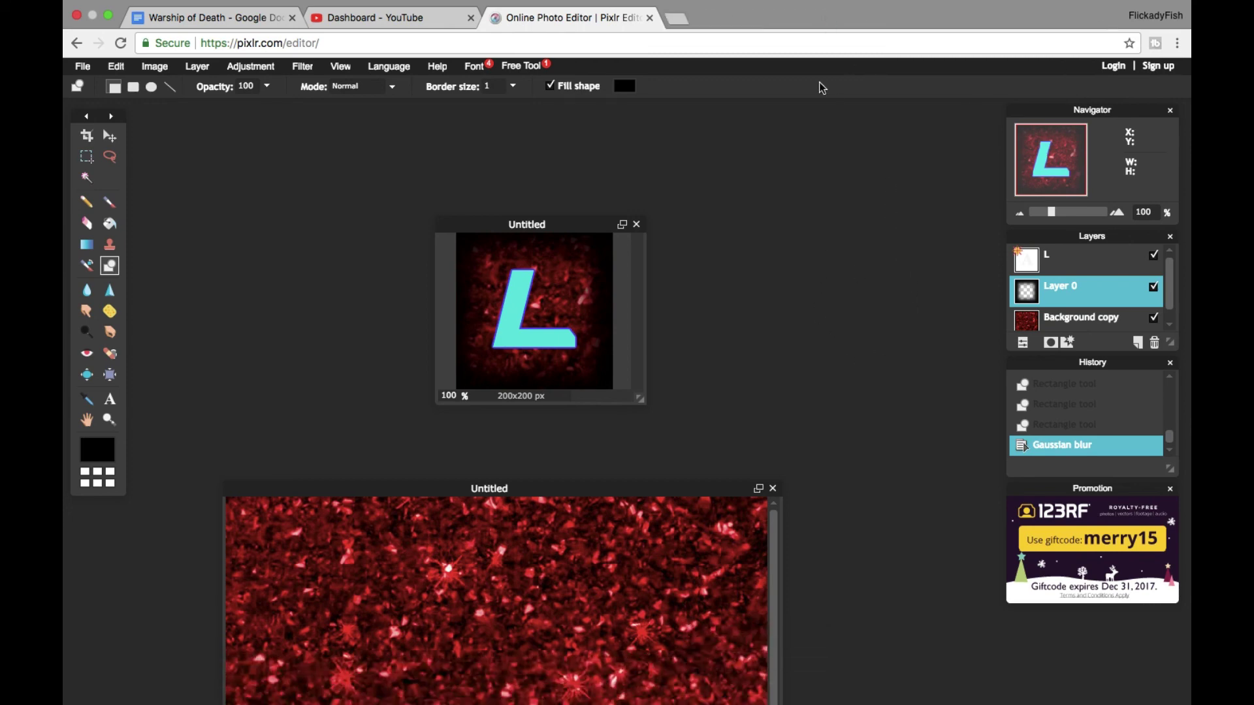